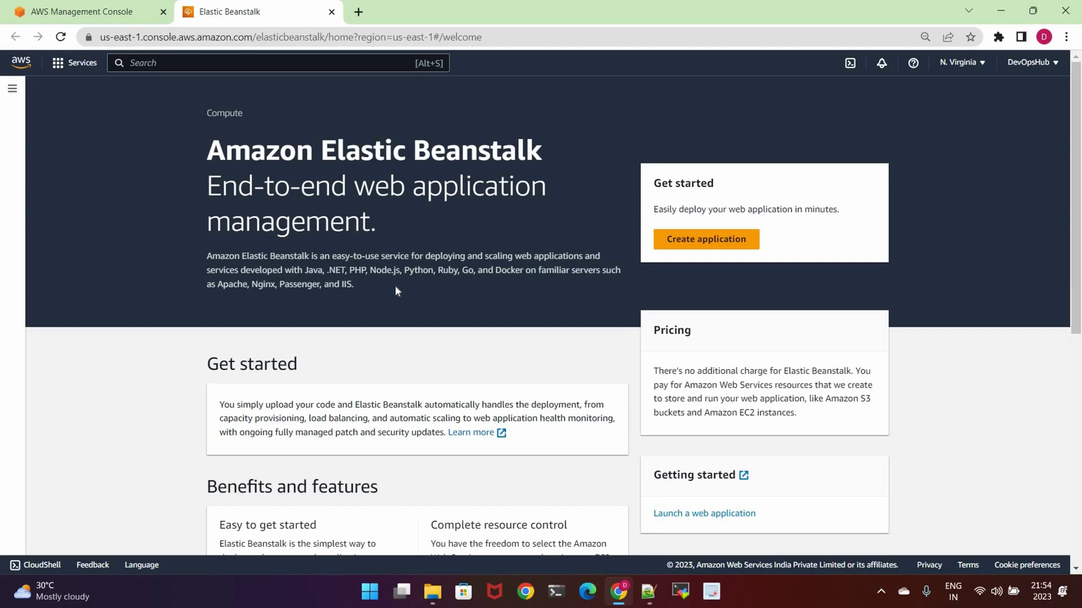
# - Start creating a new Elastic Beanstalk application
pyautogui.scroll(-1, 744, 174)
pyautogui.click(715, 172)
pyautogui.scroll(1, 369, 257)
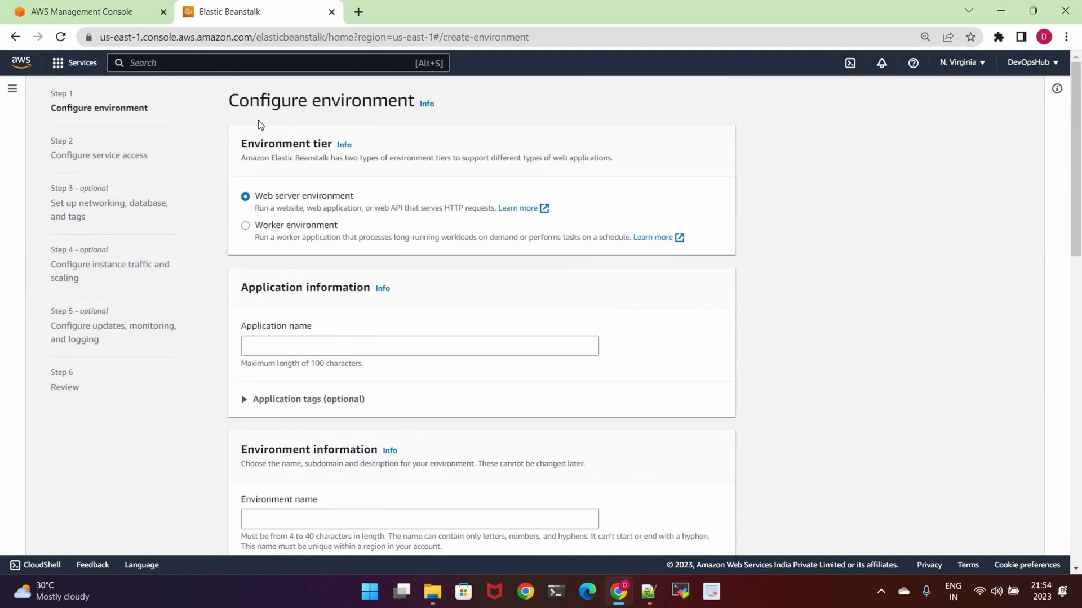
pyautogui.tripleClick(61, 141)
pyautogui.tripleClick(62, 188)
pyautogui.tripleClick(62, 250)
pyautogui.tripleClick(62, 311)
pyautogui.tripleClick(62, 372)
# - Keep the web server environment tier and name the application DevOpsHub
pyautogui.click(322, 186)
pyautogui.click(289, 341)
pyautogui.write('Dev')
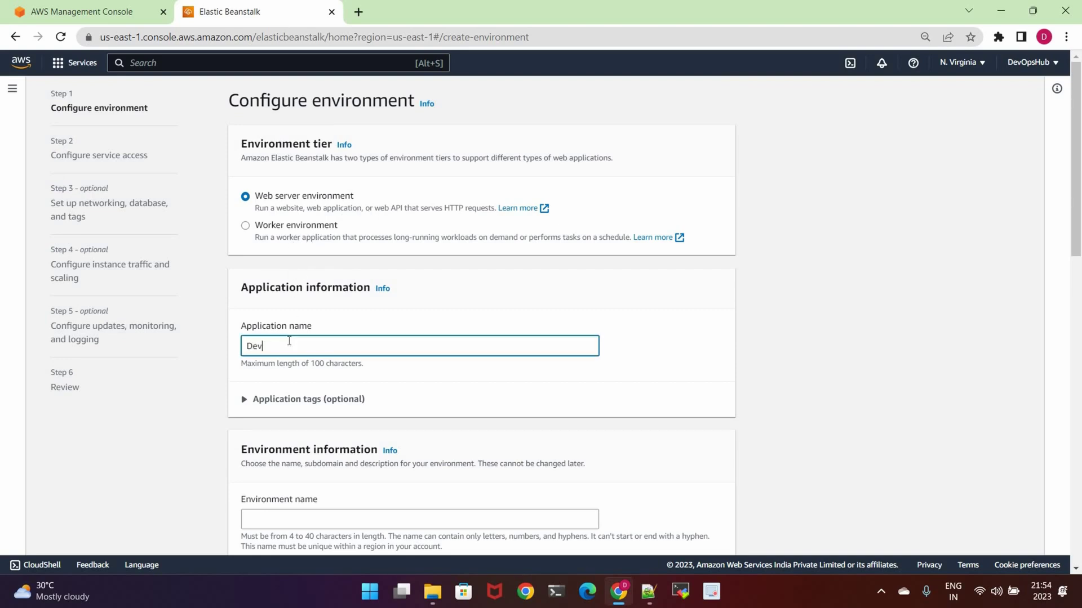
pyautogui.write('OpsHub')
# - Add an application tag with the key Name
pyautogui.scroll(-1, 302, 354)
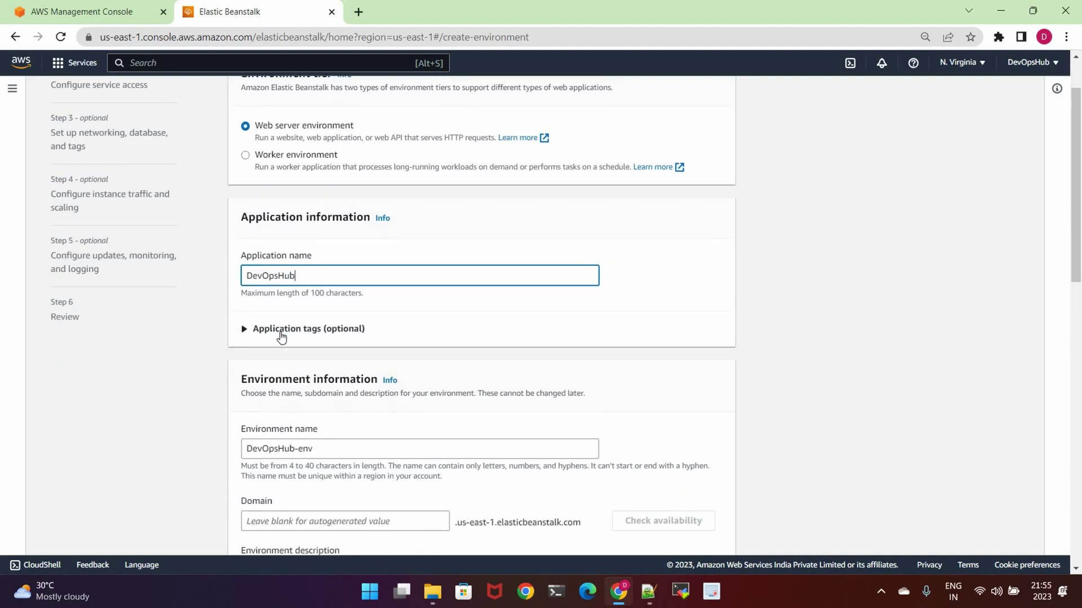
pyautogui.scroll(1, 290, 242)
pyautogui.scroll(-1, 270, 332)
pyautogui.click(282, 329)
pyautogui.click(295, 398)
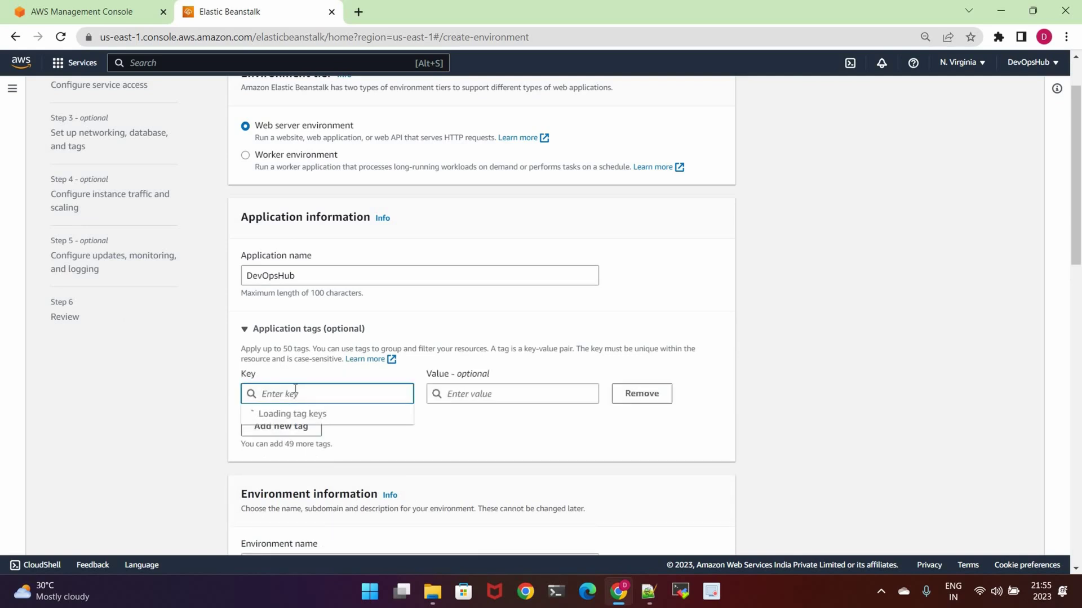
pyautogui.write('Name')
pyautogui.click(266, 434)
# - Set the value of the application's Name tag to Elasticbeanstalk
pyautogui.click(472, 394)
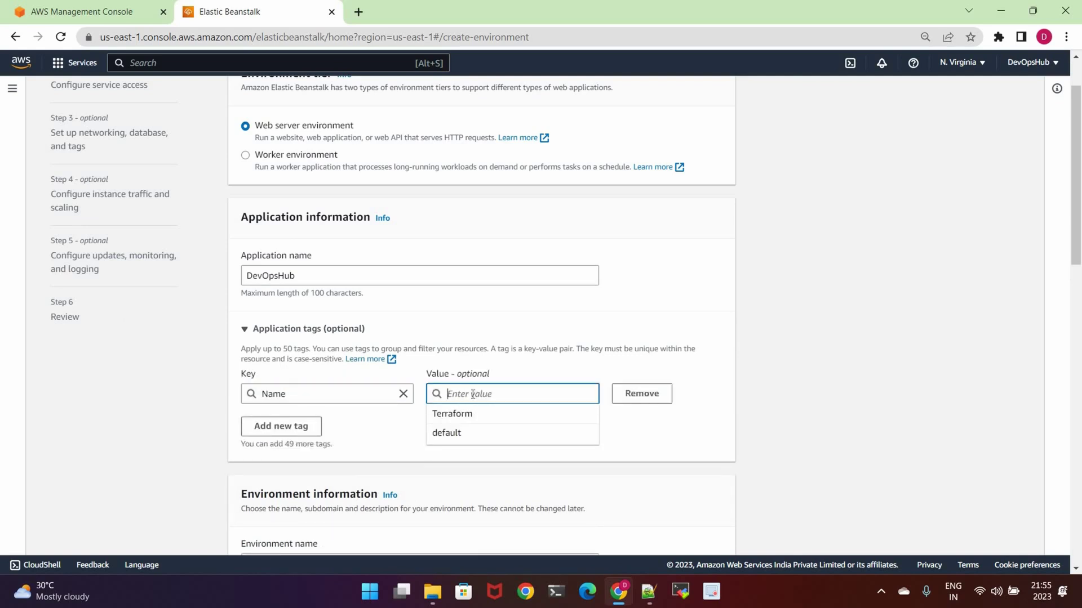
pyautogui.write('EBS')
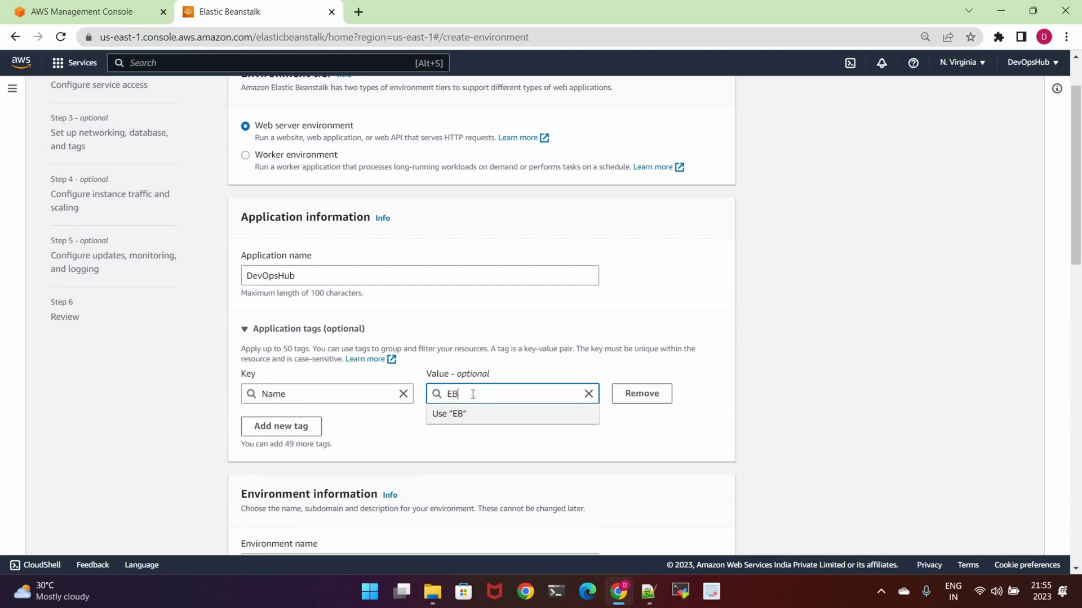
pyautogui.press('BackSpace')
pyautogui.press('BackSpace')
pyautogui.write('lasticbe')
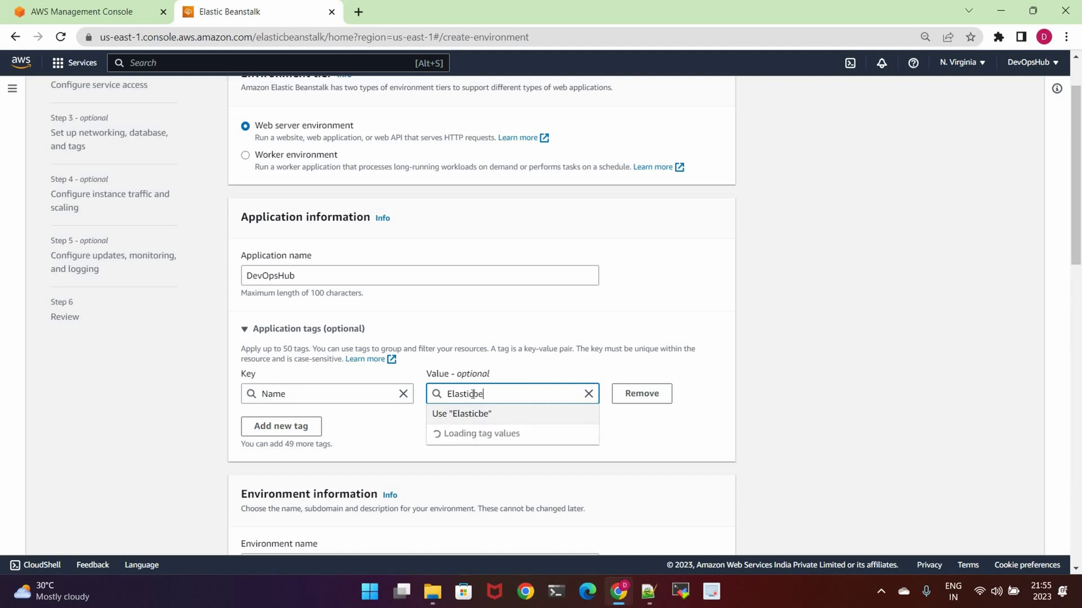
pyautogui.write('ans')
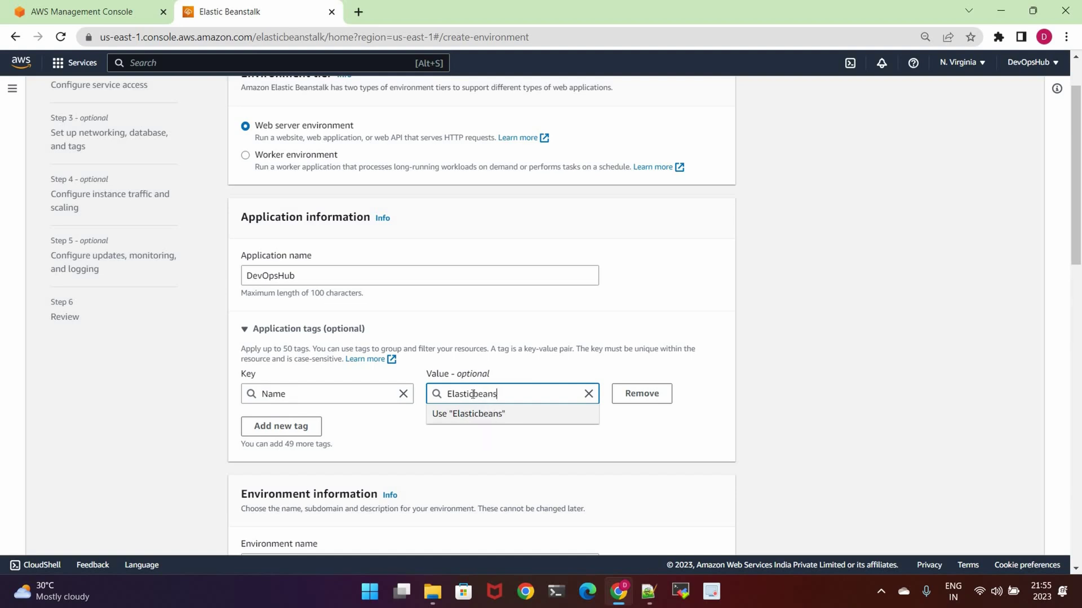
pyautogui.write('talk')
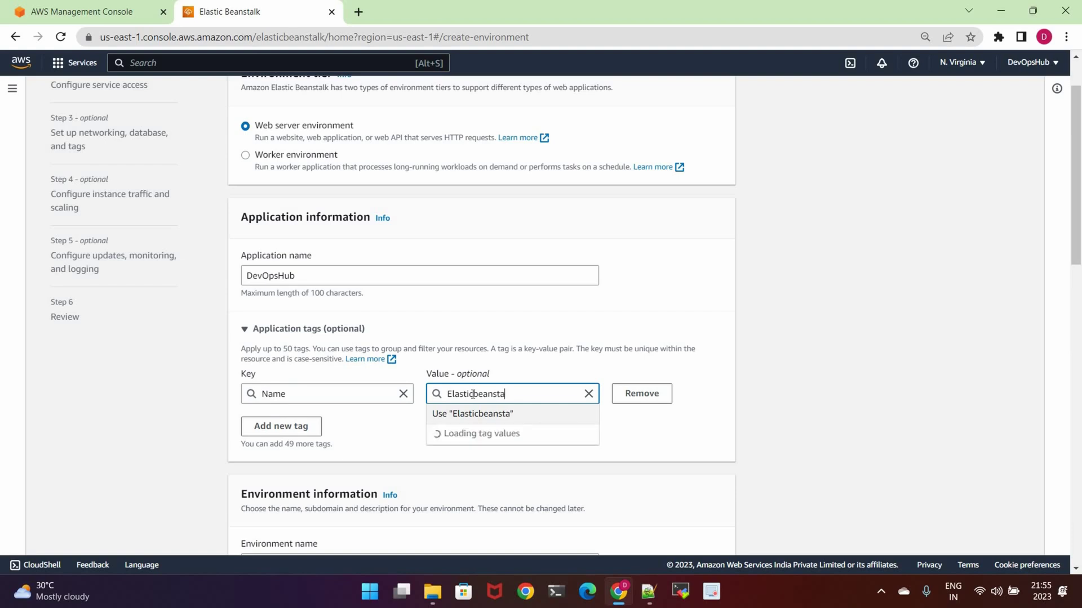
pyautogui.click(502, 442)
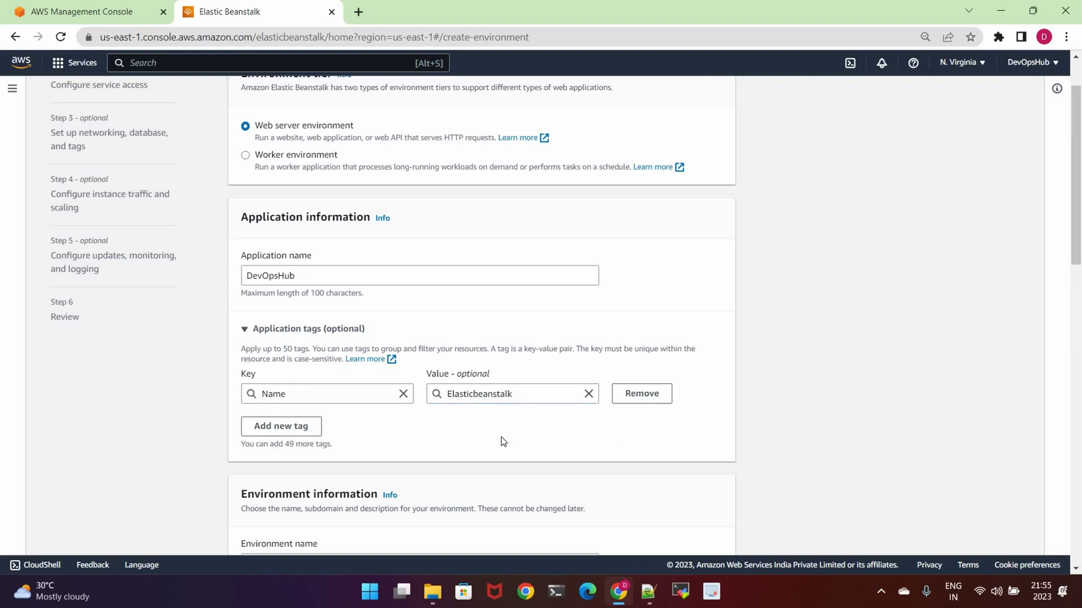
# - Copy DevOpsHub from the environment name and use it as the environment's domain
pyautogui.scroll(-1, 543, 140)
pyautogui.scroll(-3, 316, 338)
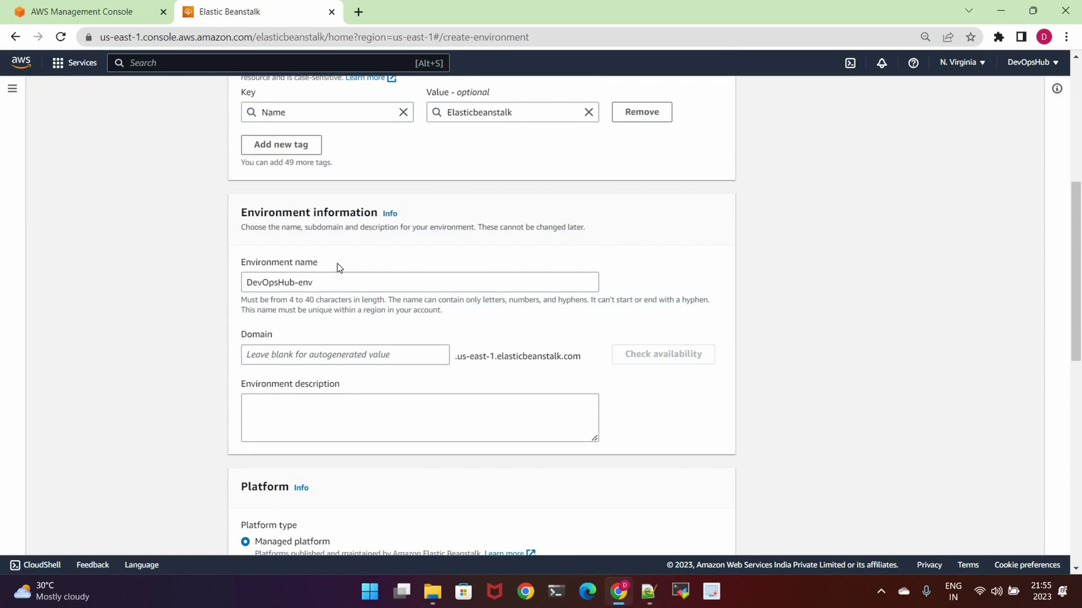
pyautogui.click(309, 360)
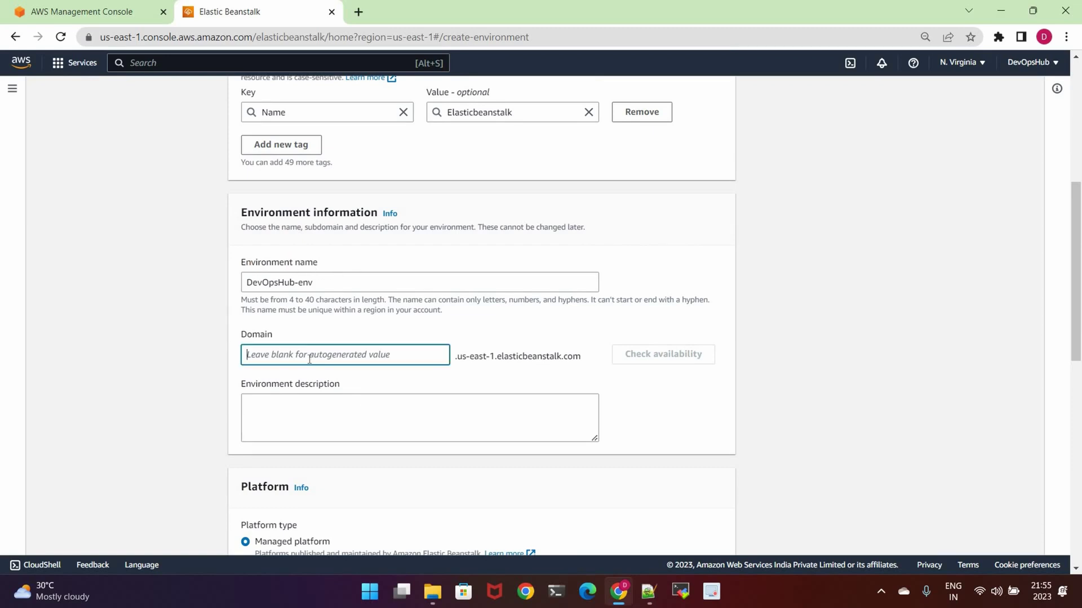
pyautogui.moveTo(244, 283); pyautogui.dragTo(295, 286)
pyautogui.hotkey('ctrl', 'c')
pyautogui.click(288, 353)
pyautogui.hotkey('ctrl', 'v')
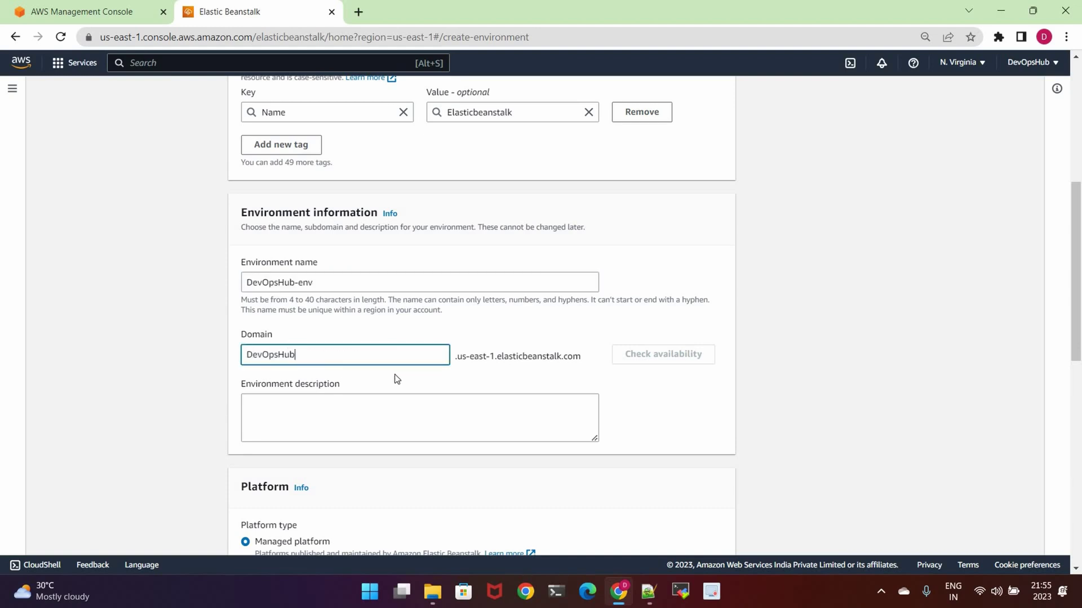
# - Check the availability of the DevOpsHub domain
pyautogui.click(539, 379)
pyautogui.click(648, 356)
pyautogui.moveTo(477, 379); pyautogui.dragTo(252, 382)
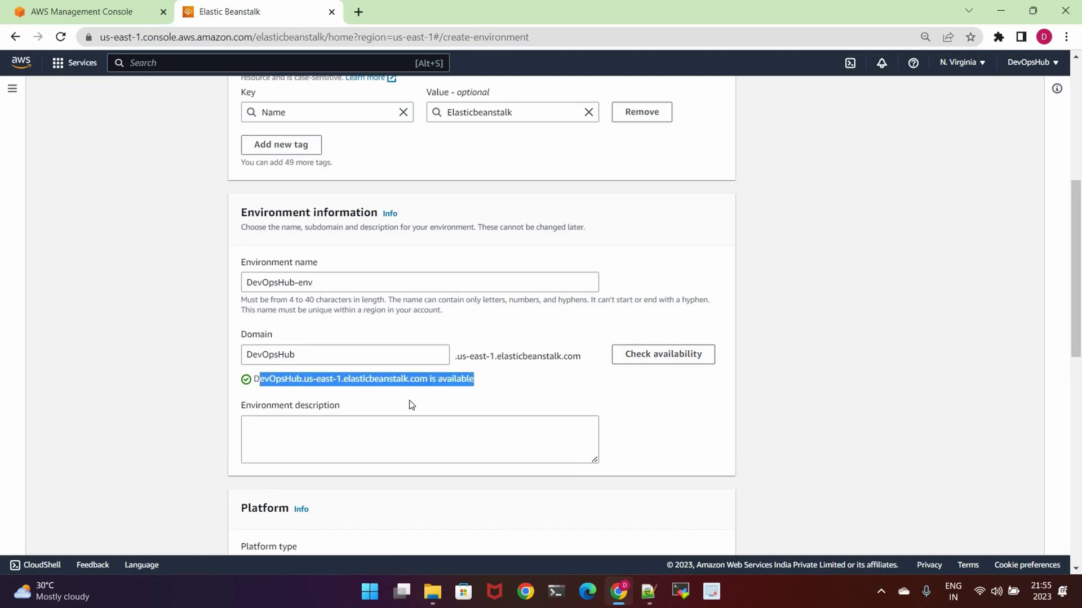
pyautogui.click(411, 404)
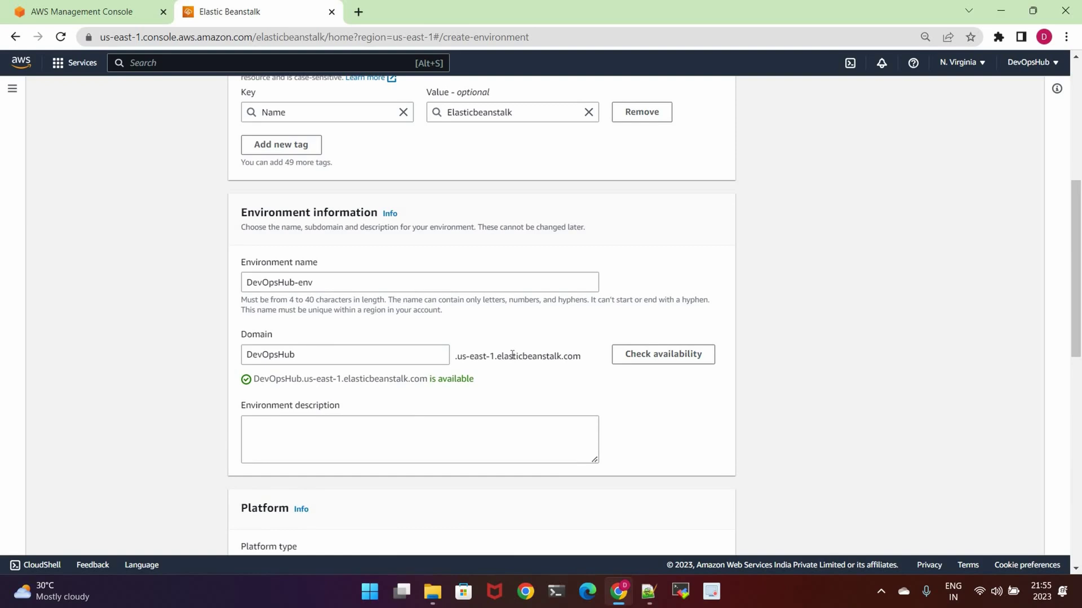
# - Choose Tomcat as the managed platform for the environment
pyautogui.scroll(-1, 484, 345)
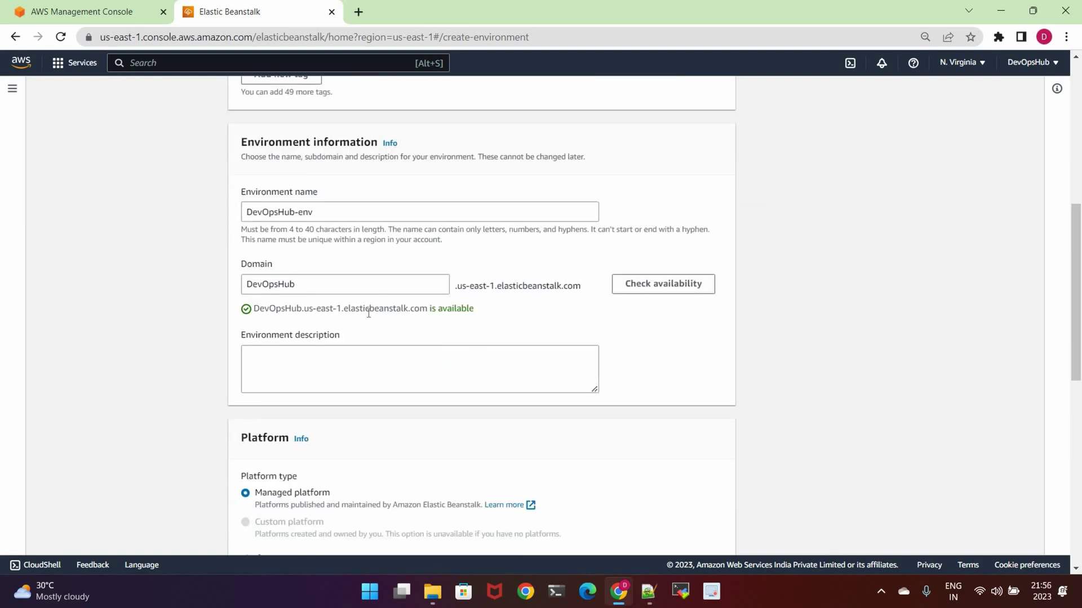
pyautogui.scroll(-1, 368, 313)
pyautogui.scroll(-2, 369, 313)
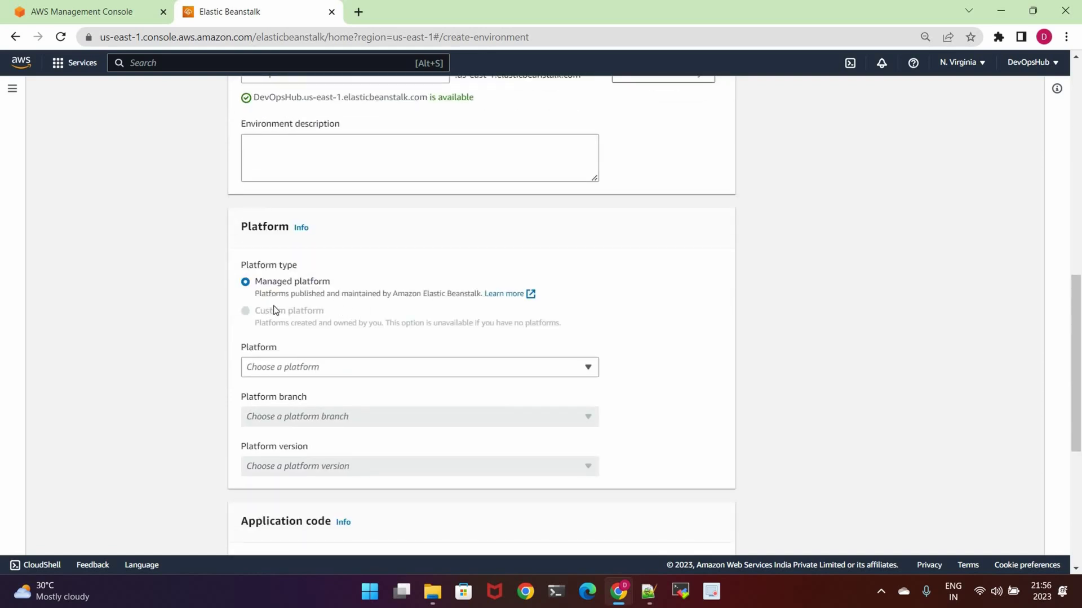
pyautogui.scroll(-1, 299, 302)
pyautogui.click(299, 296)
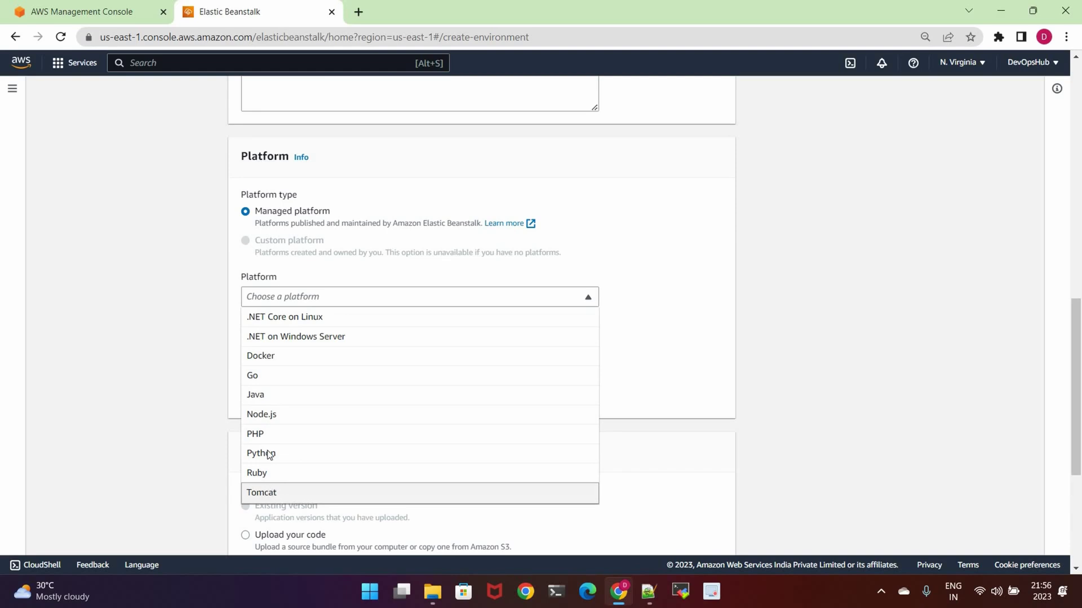
pyautogui.scroll(-1, 264, 445)
pyautogui.click(259, 426)
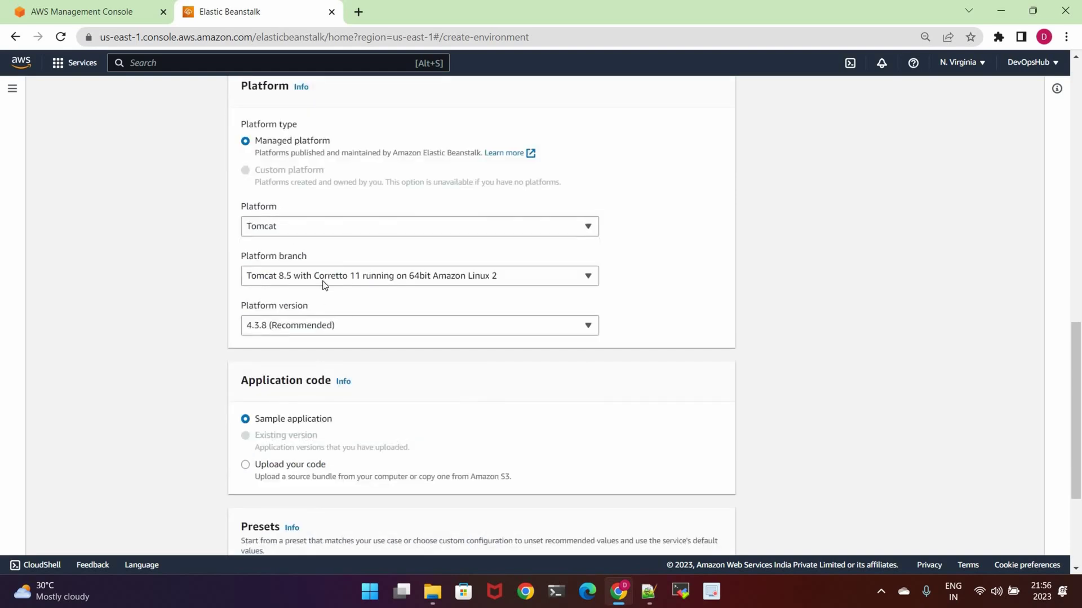
# - Use the Tomcat 8.5 with Corretto 11 branch on 64bit Amazon Linux 2 with platform version 4.3.8
pyautogui.click(322, 280)
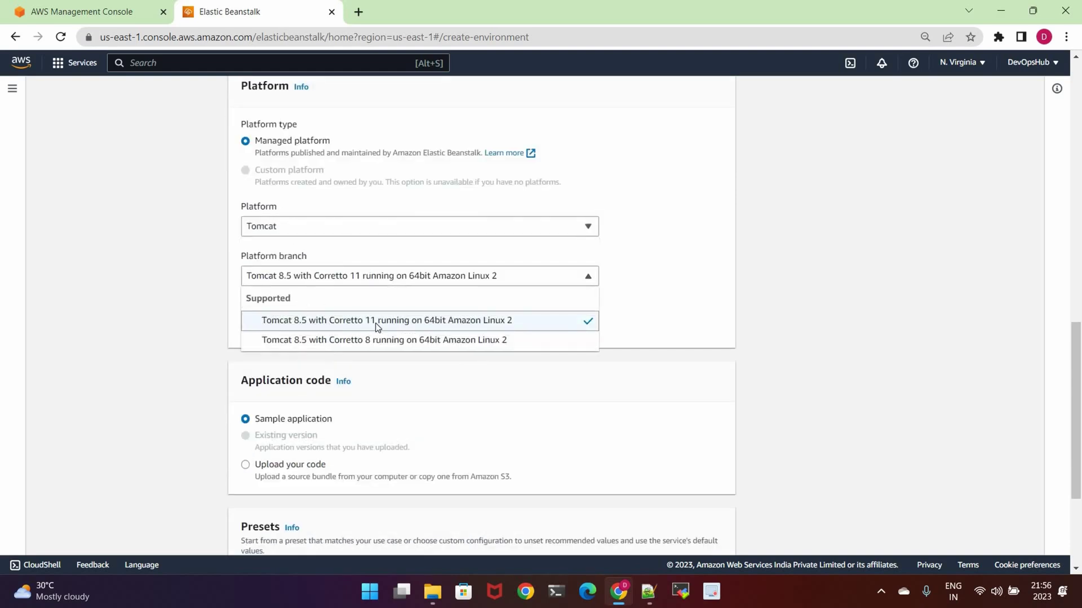
pyautogui.click(363, 325)
pyautogui.click(309, 335)
pyautogui.click(375, 401)
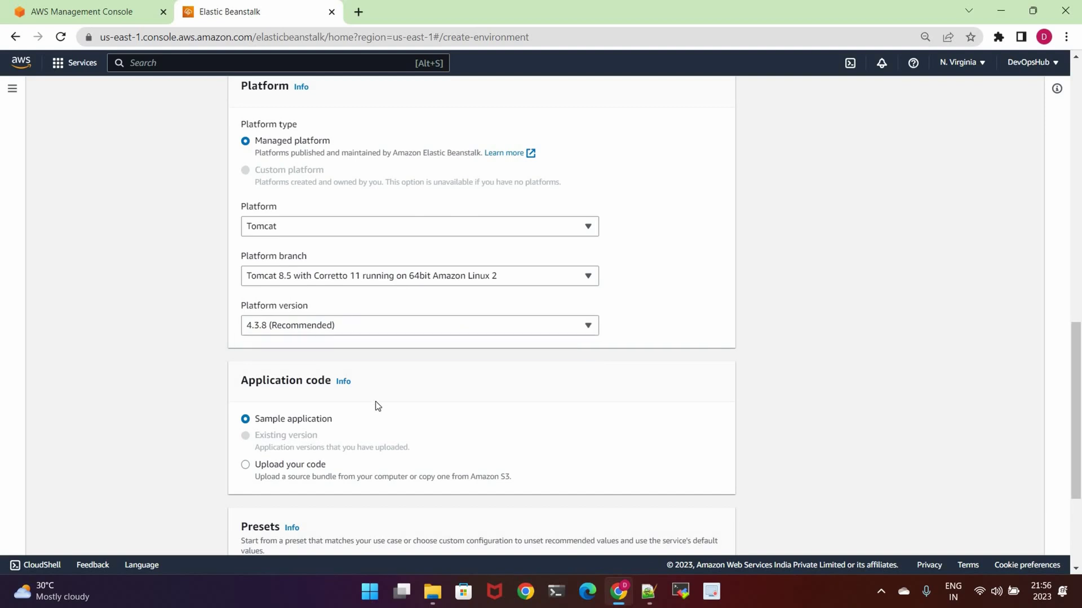
# - Set the application code source to uploading your own code
pyautogui.scroll(-2, 378, 401)
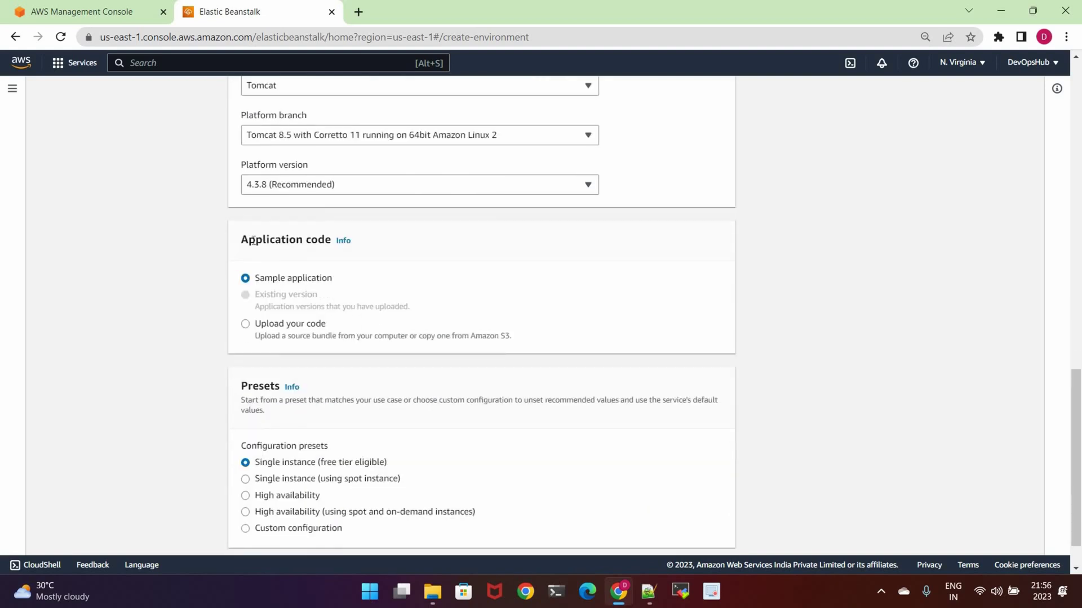
pyautogui.tripleClick(330, 241)
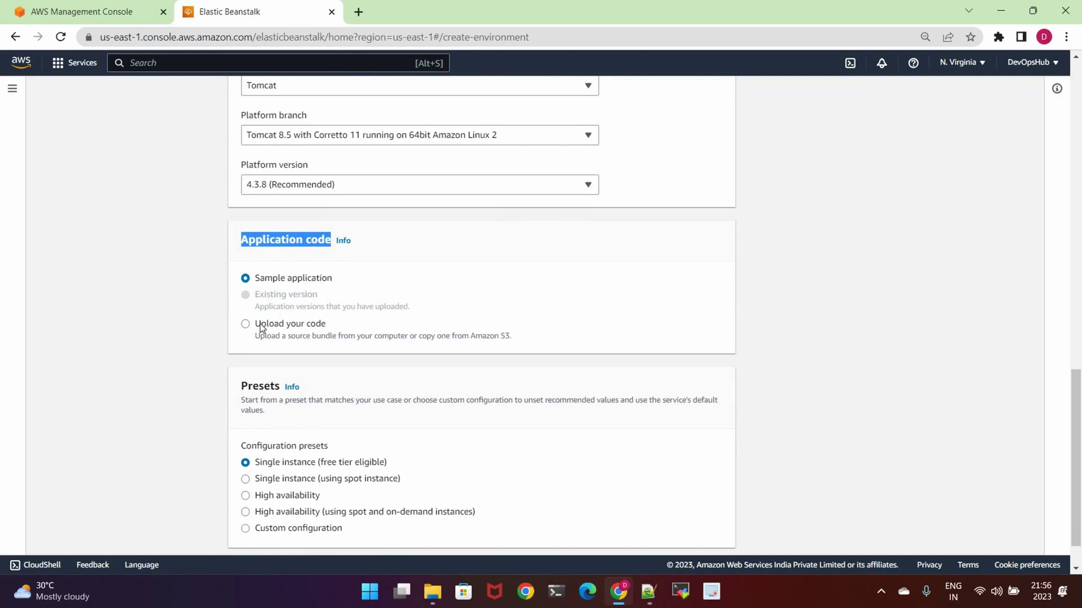
pyautogui.moveTo(255, 336); pyautogui.dragTo(391, 332)
pyautogui.click(518, 337)
pyautogui.click(282, 330)
pyautogui.click(245, 324)
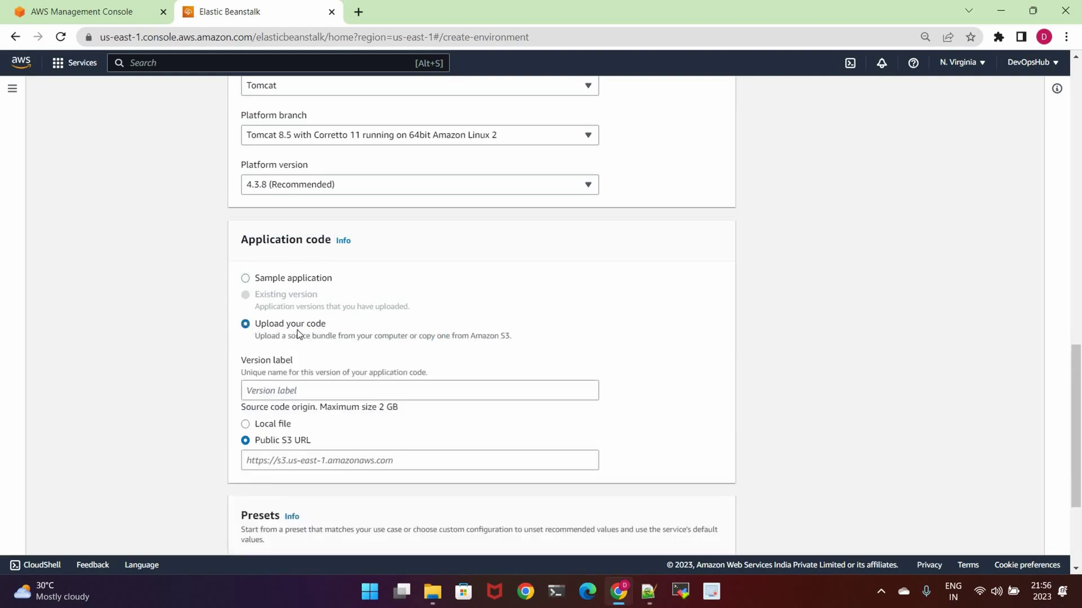
# - Set the version label of the application code to version_1
pyautogui.scroll(-1, 292, 333)
pyautogui.click(292, 320)
pyautogui.write('version')
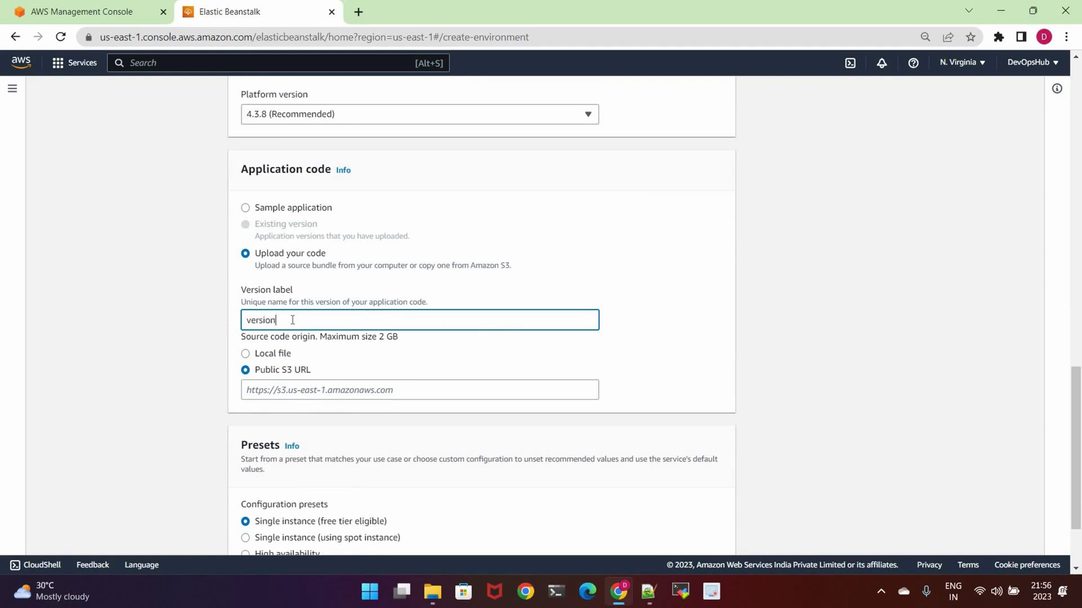
pyautogui.write('_1')
pyautogui.click(371, 369)
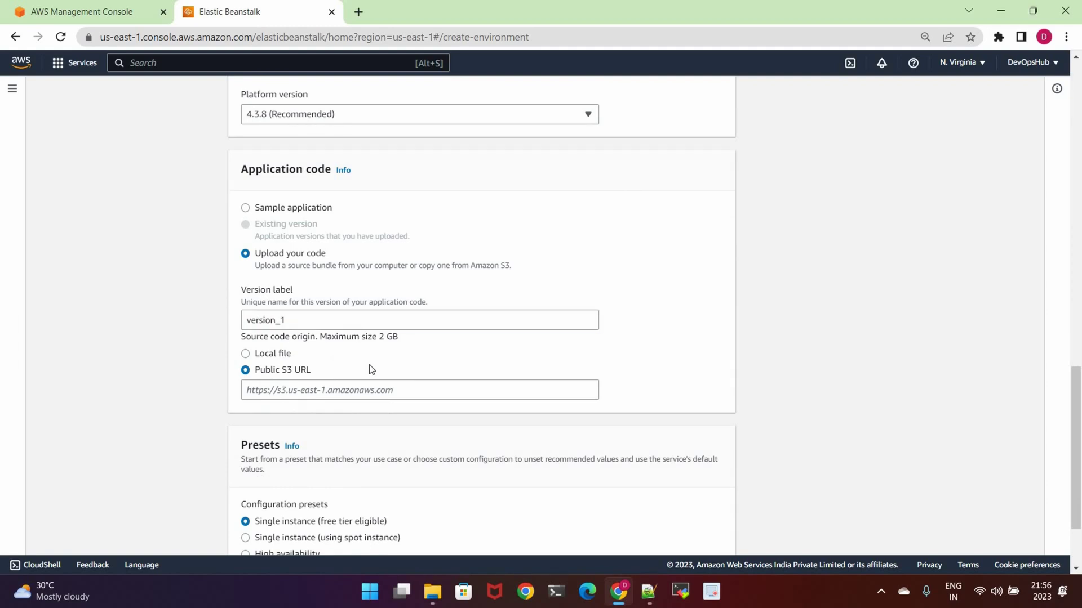
# - Upload the local file sample.war from the Music folder as the application code
pyautogui.scroll(-1, 265, 296)
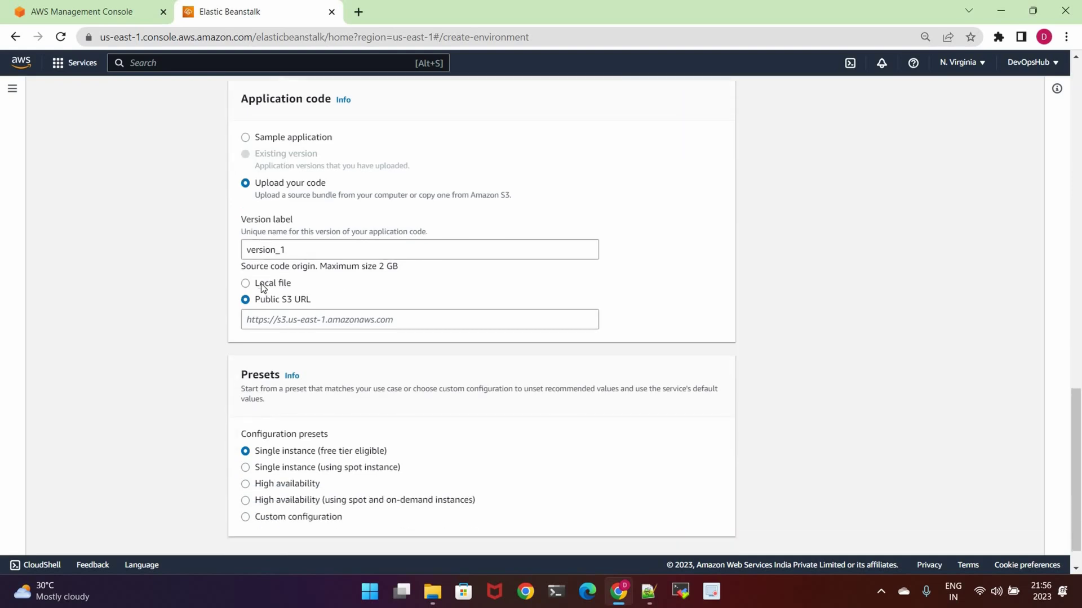
pyautogui.click(272, 283)
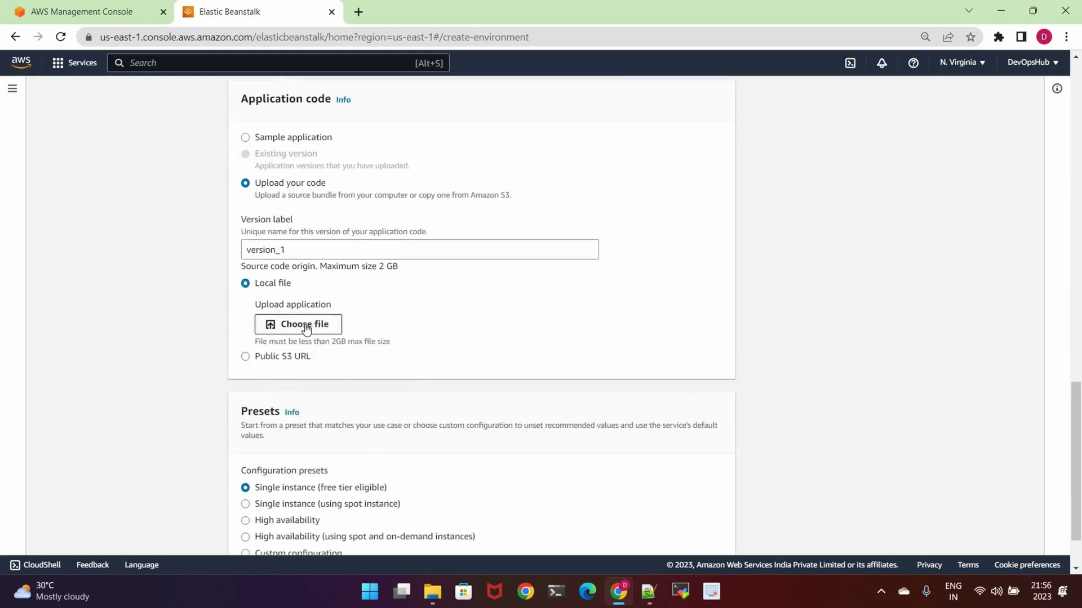
pyautogui.click(306, 327)
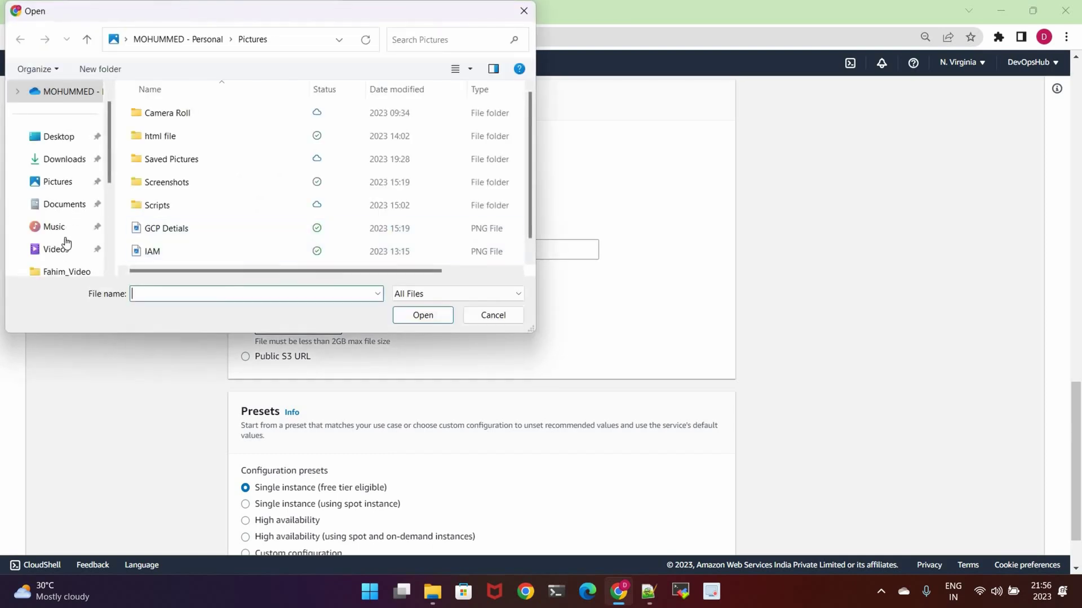
pyautogui.click(55, 227)
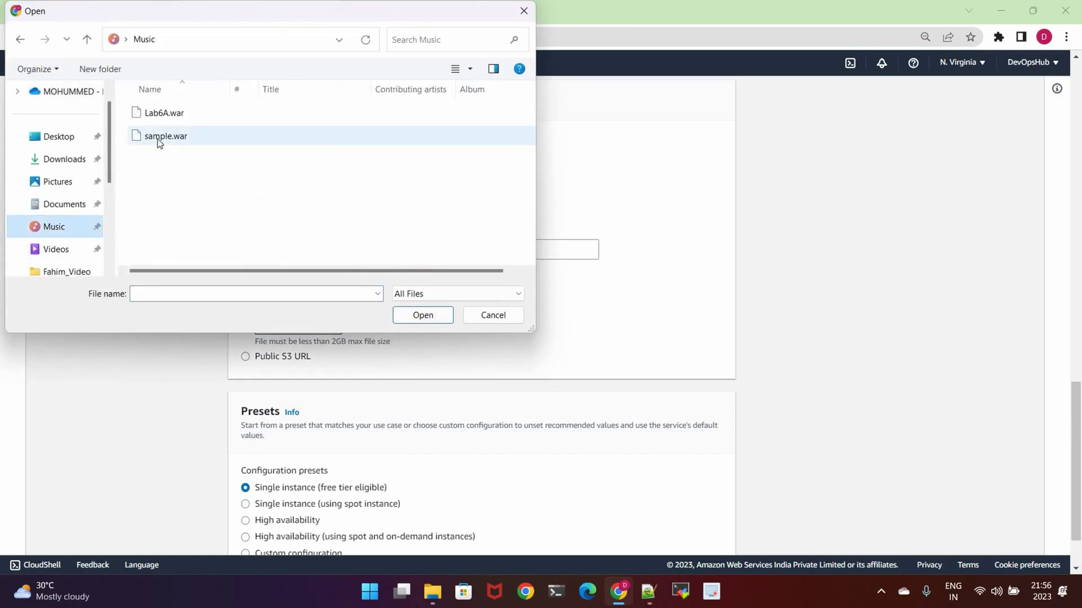
pyautogui.click(423, 315)
# - Keep the single instance (free tier eligible) preset and continue to the service access configuration
pyautogui.scroll(-1, 421, 320)
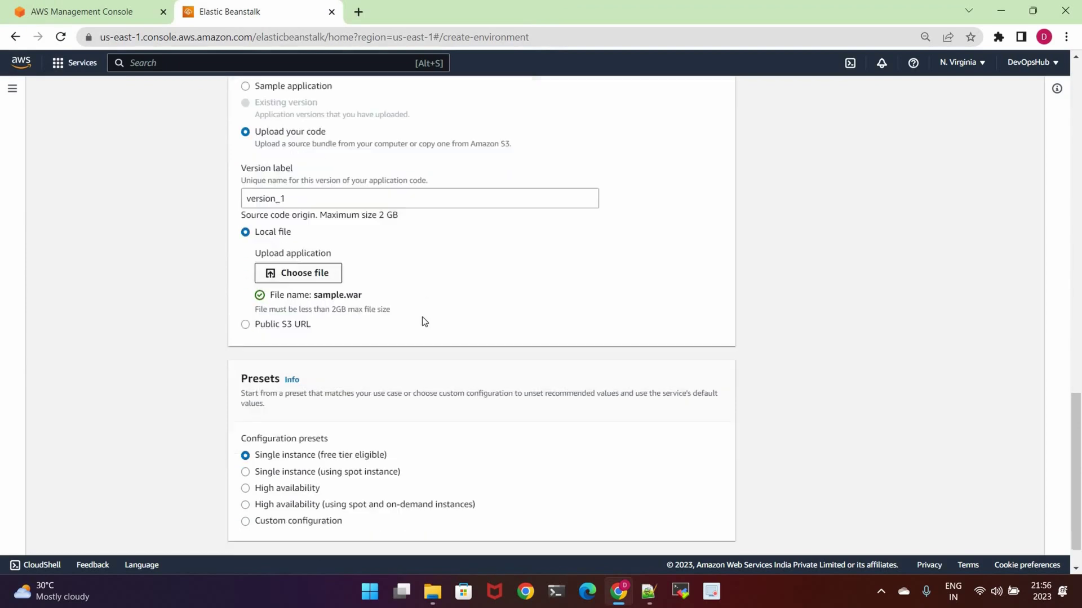
pyautogui.moveTo(233, 365); pyautogui.dragTo(349, 392)
pyautogui.click(349, 392)
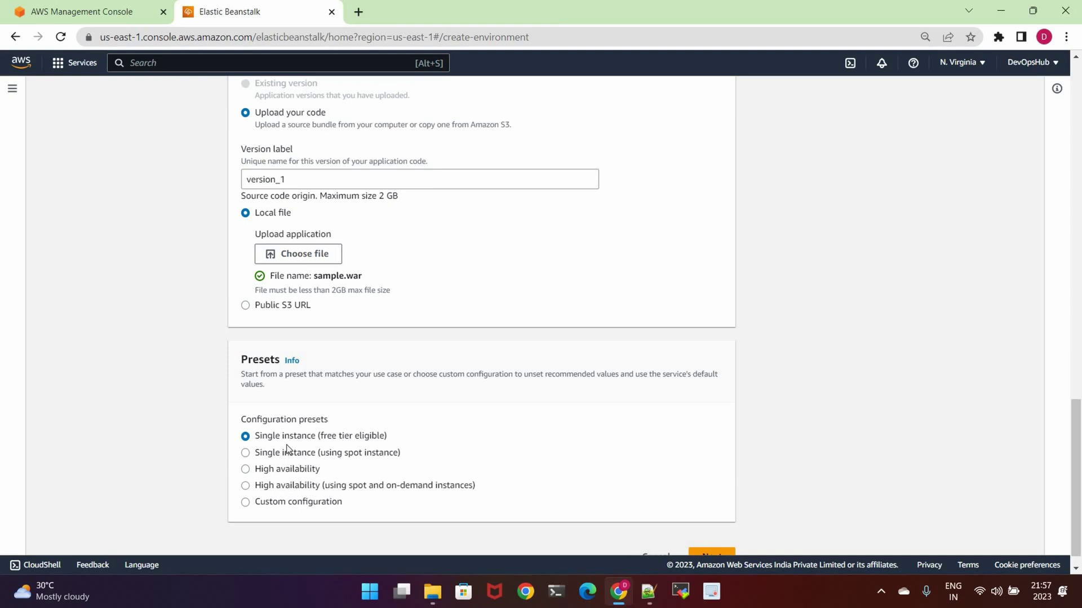
pyautogui.scroll(-1, 609, 462)
pyautogui.click(712, 533)
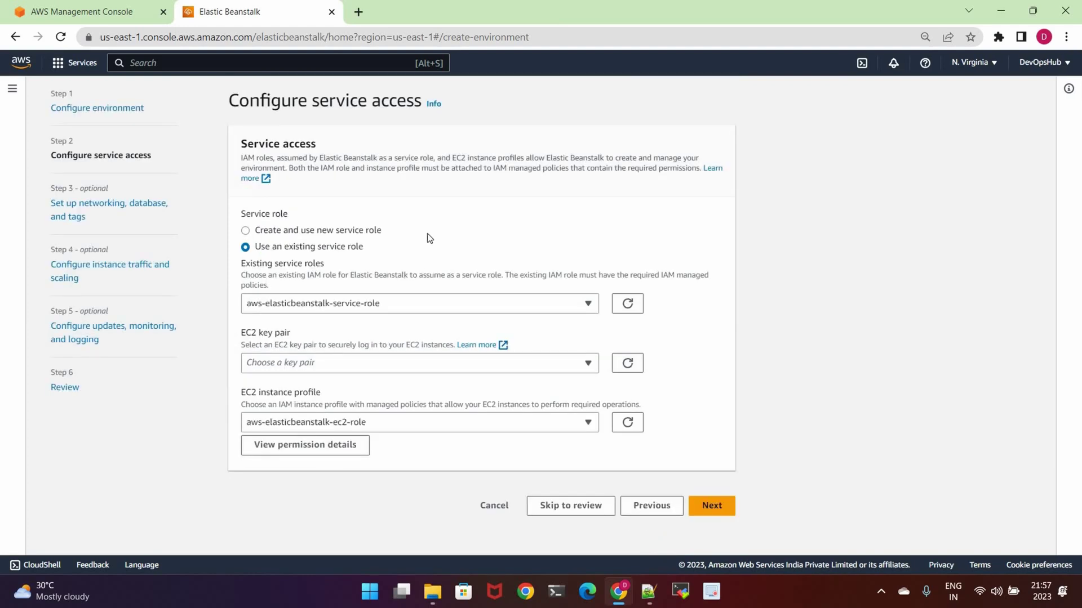
# - Choose to create a new service role named aws-elasticbeanstalk-service-role-devopshub
pyautogui.click(325, 232)
pyautogui.click(414, 309)
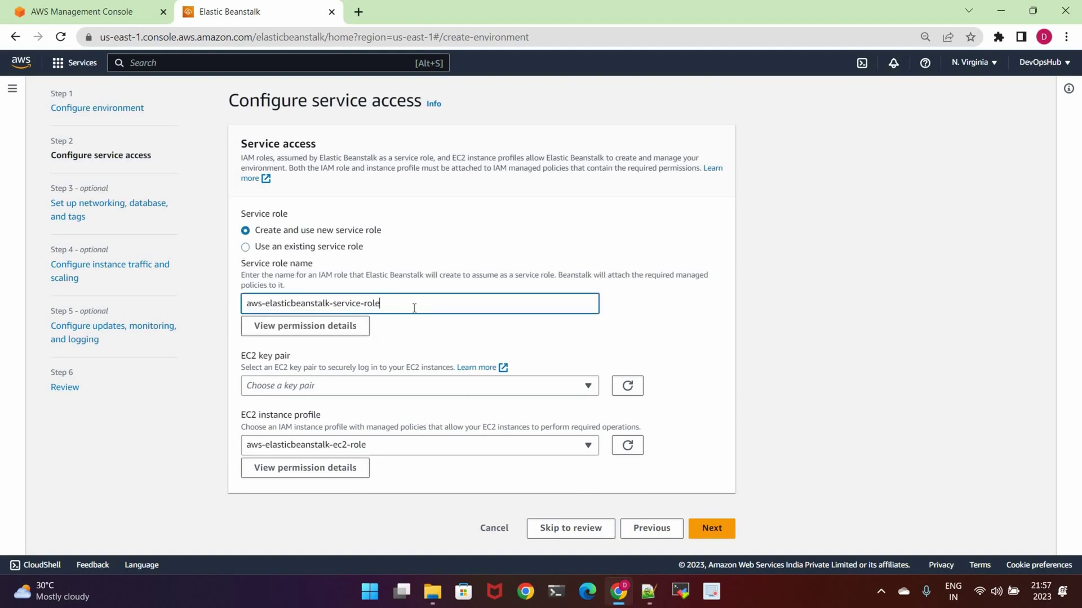
pyautogui.write('-devopshub')
# - Choose test as the EC2 key pair and continue to the networking, database and tags configuration
pyautogui.tripleClick(342, 356)
pyautogui.click(343, 386)
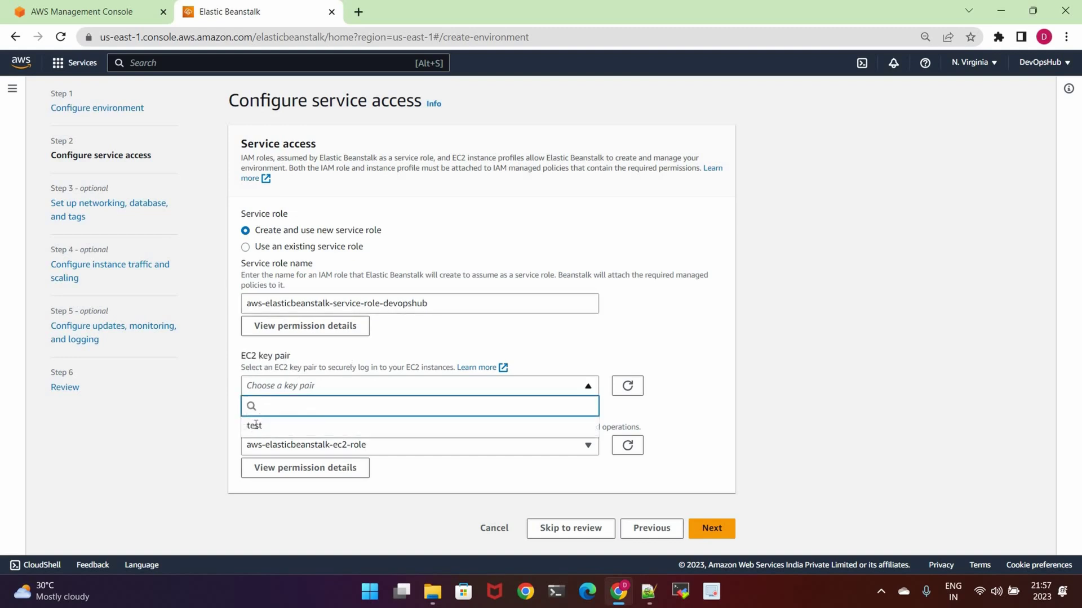
pyautogui.click(319, 420)
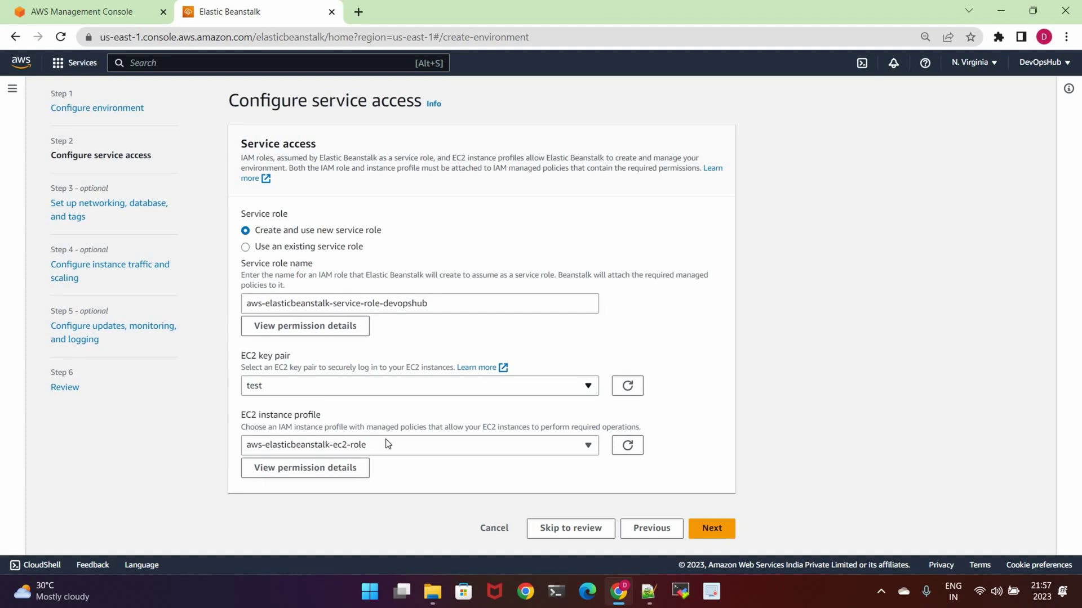
pyautogui.click(708, 529)
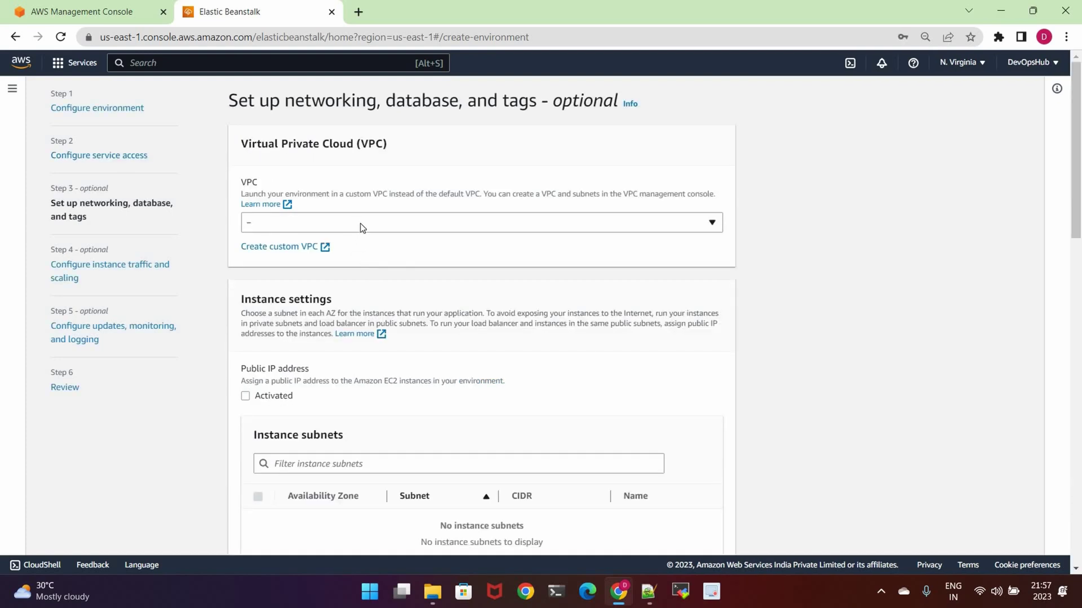
# - Select the default VPC (172.31.0.0/16) for the environment
pyautogui.scroll(-1, 362, 228)
pyautogui.scroll(1, 362, 228)
pyautogui.tripleClick(593, 106)
pyautogui.click(545, 134)
pyautogui.click(379, 227)
pyautogui.click(325, 262)
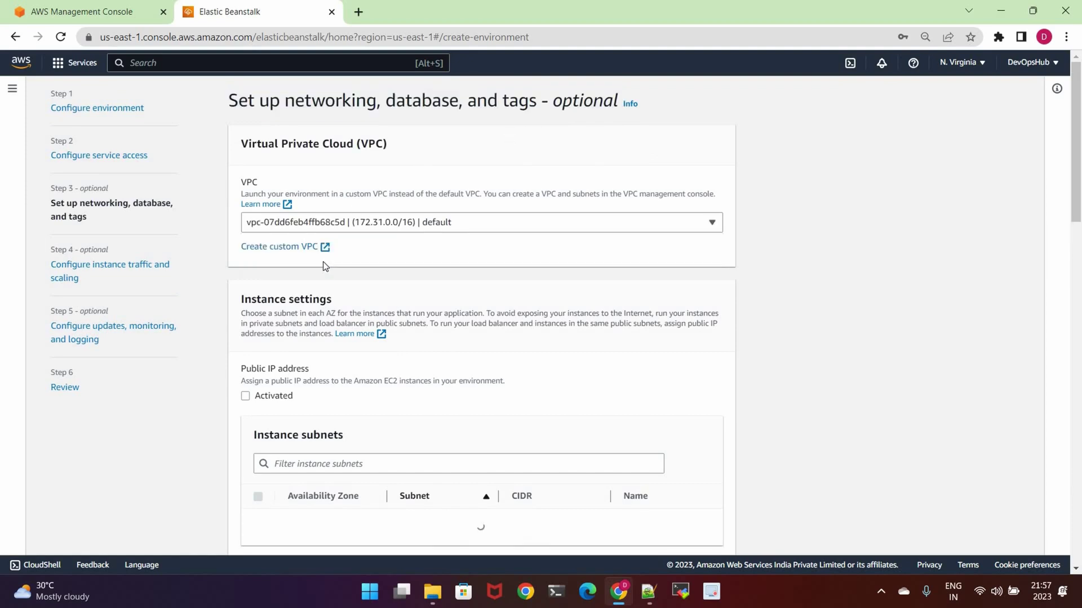
# - Select the instance subnets in us-east-1a, us-east-1b and us-east-1c
pyautogui.scroll(-3, 315, 293)
pyautogui.scroll(-1, 268, 379)
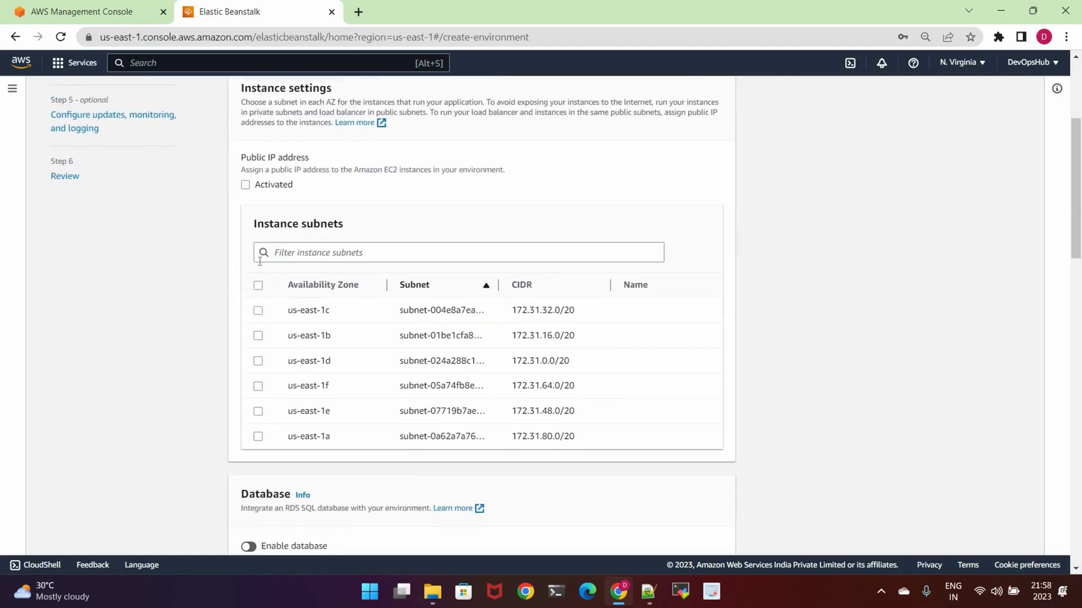
pyautogui.tripleClick(341, 223)
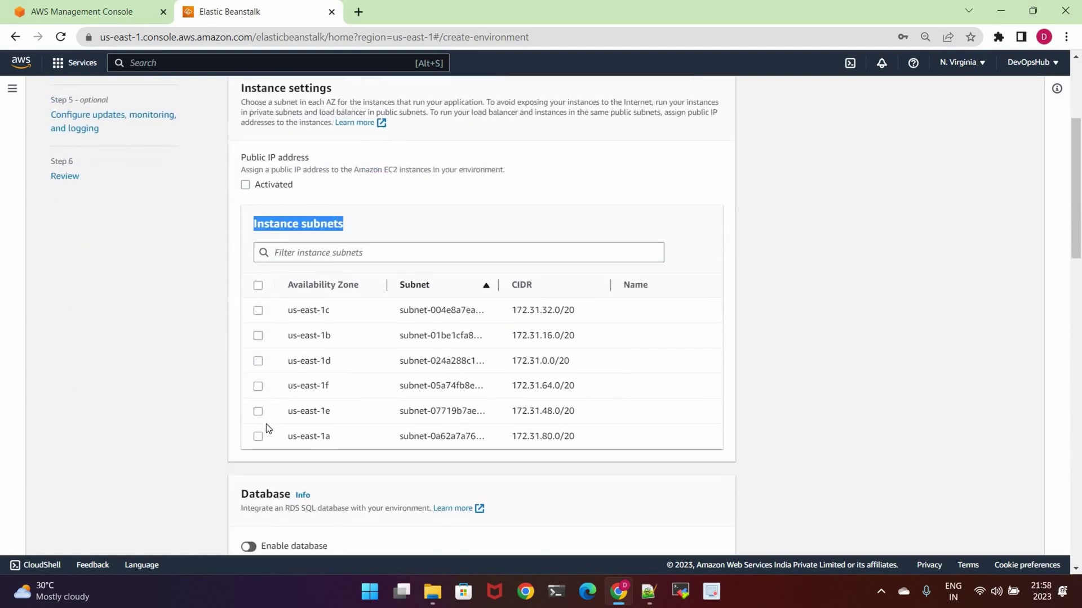
pyautogui.click(258, 437)
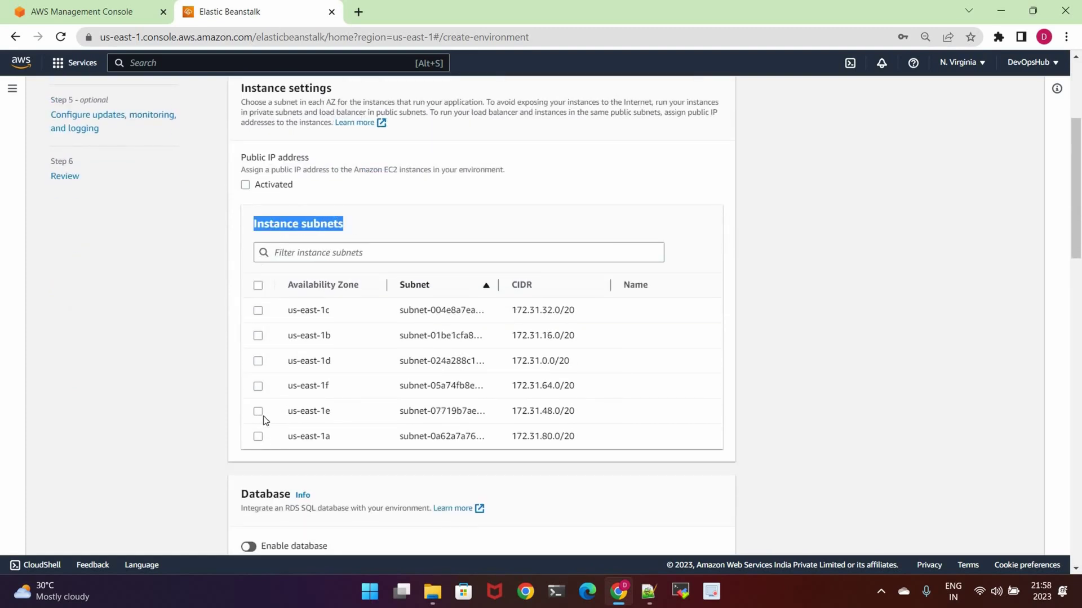
pyautogui.click(258, 335)
pyautogui.click(327, 309)
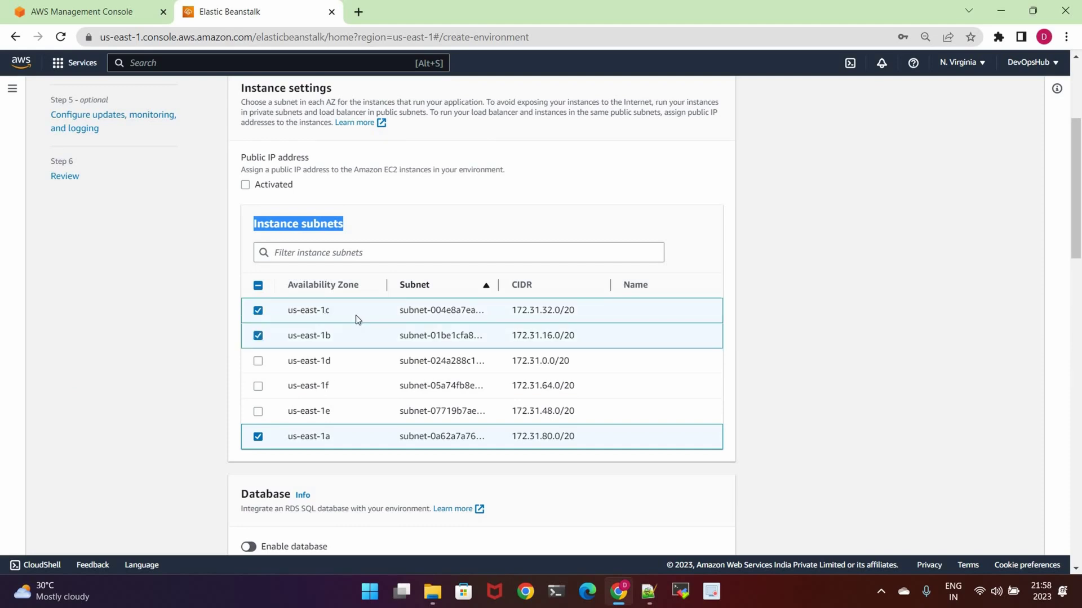
# - Leave the database disabled and the tags empty, and continue to the instance traffic and scaling configuration
pyautogui.scroll(-6, 355, 319)
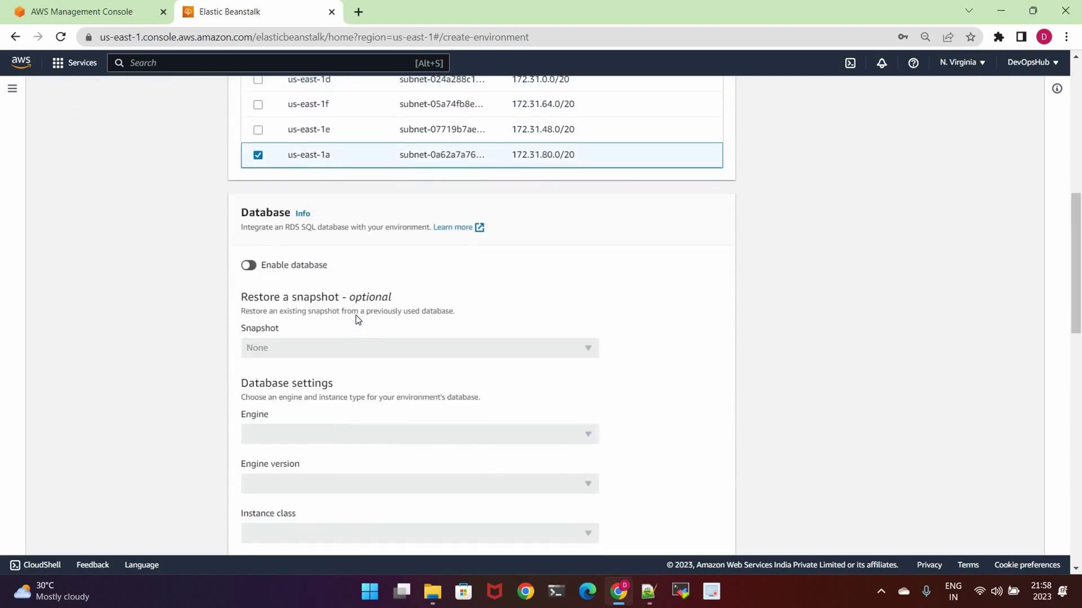
pyautogui.scroll(-10, 355, 319)
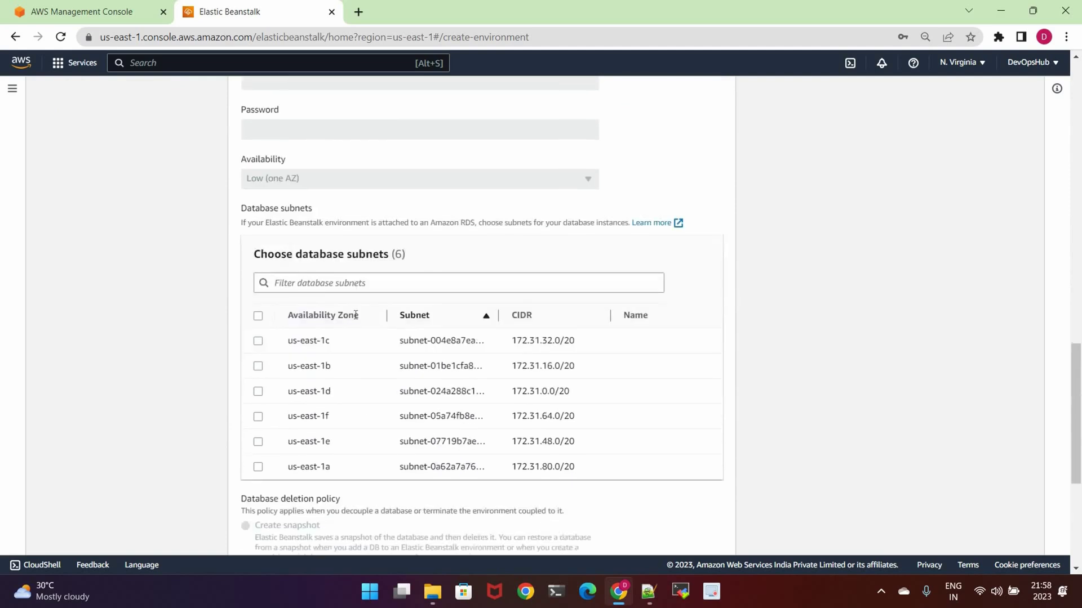
pyautogui.scroll(-4, 356, 317)
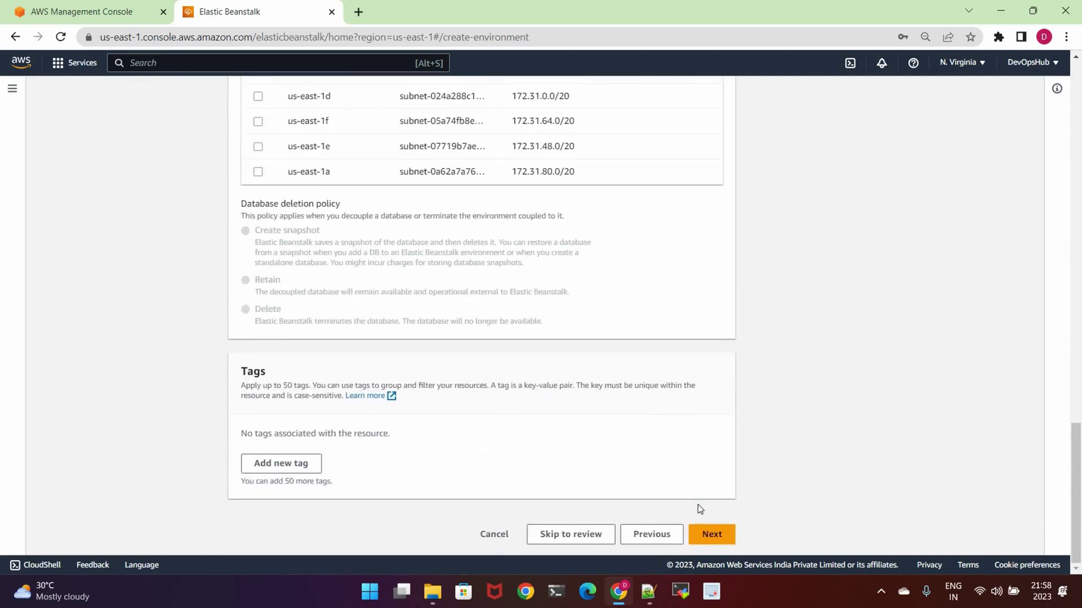
pyautogui.click(711, 535)
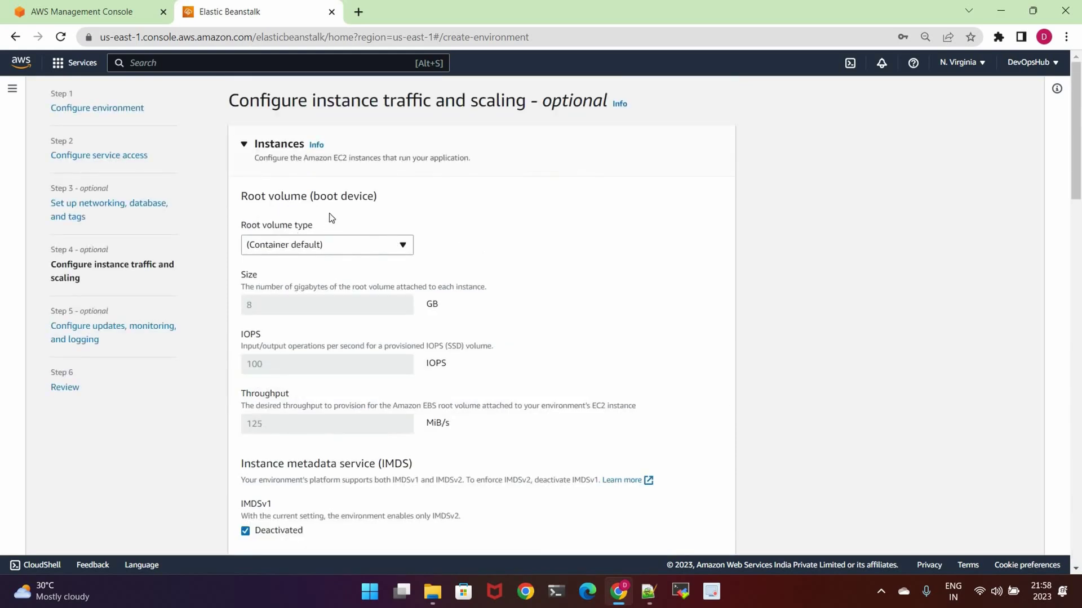
# - Keep the container default root volume type and select the default EC2 security group
pyautogui.click(344, 248)
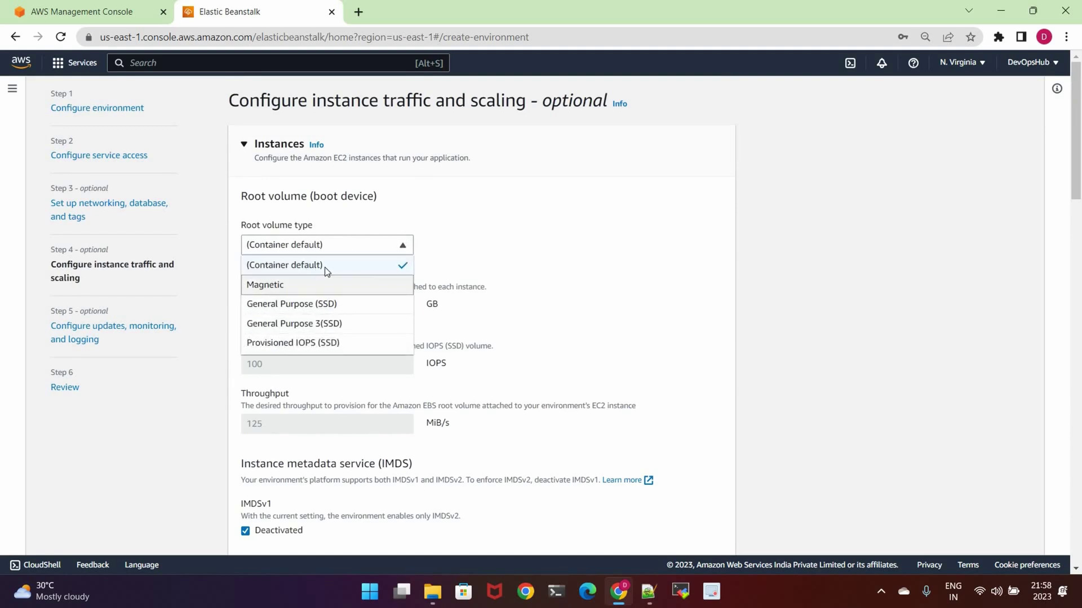
pyautogui.click(357, 265)
pyautogui.scroll(-4, 358, 265)
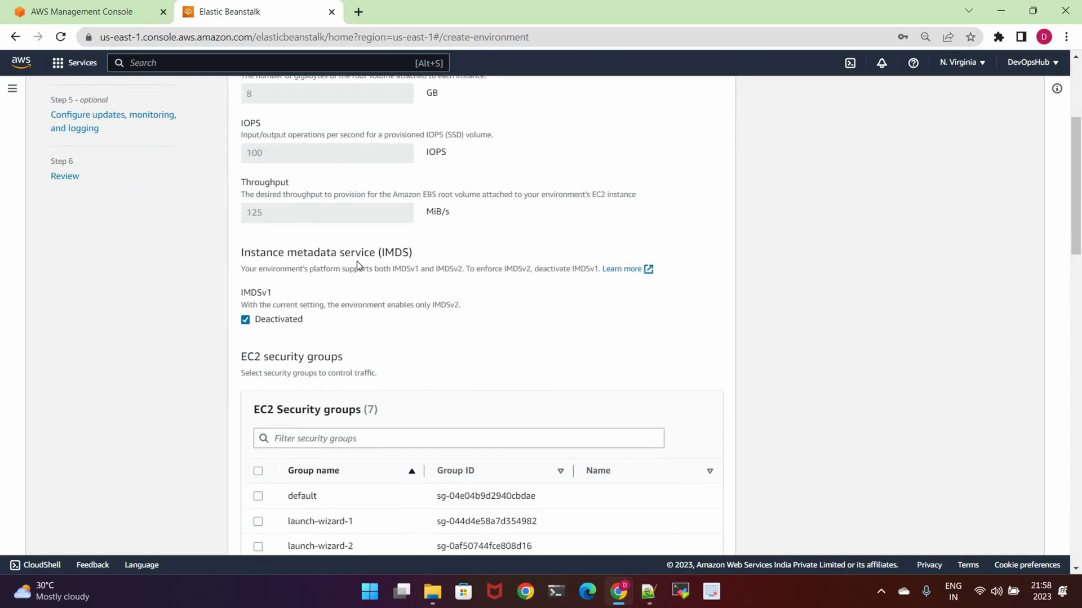
pyautogui.scroll(-2, 358, 264)
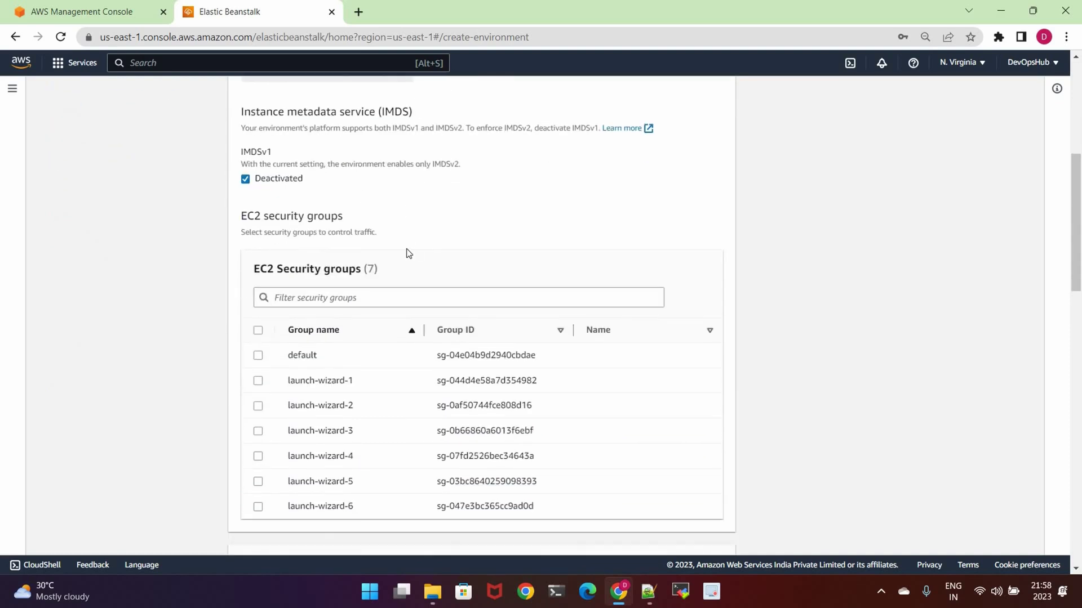
pyautogui.scroll(-2, 409, 254)
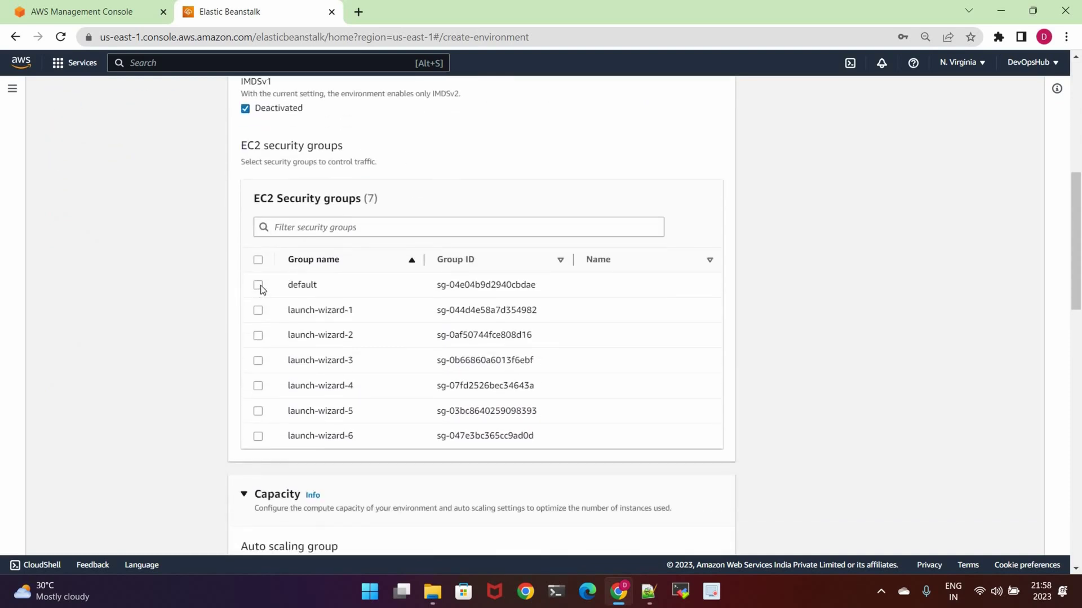
pyautogui.click(347, 285)
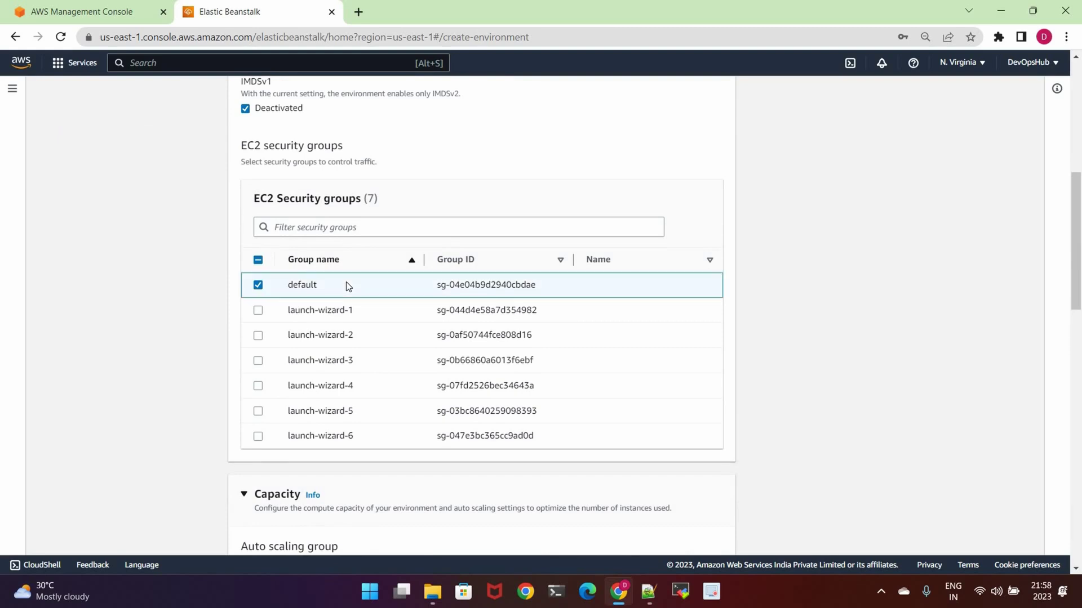
# - Keep Single instance as the environment type and On-Demand instance as the fleet composition
pyautogui.scroll(-1, 346, 285)
pyautogui.scroll(-3, 341, 287)
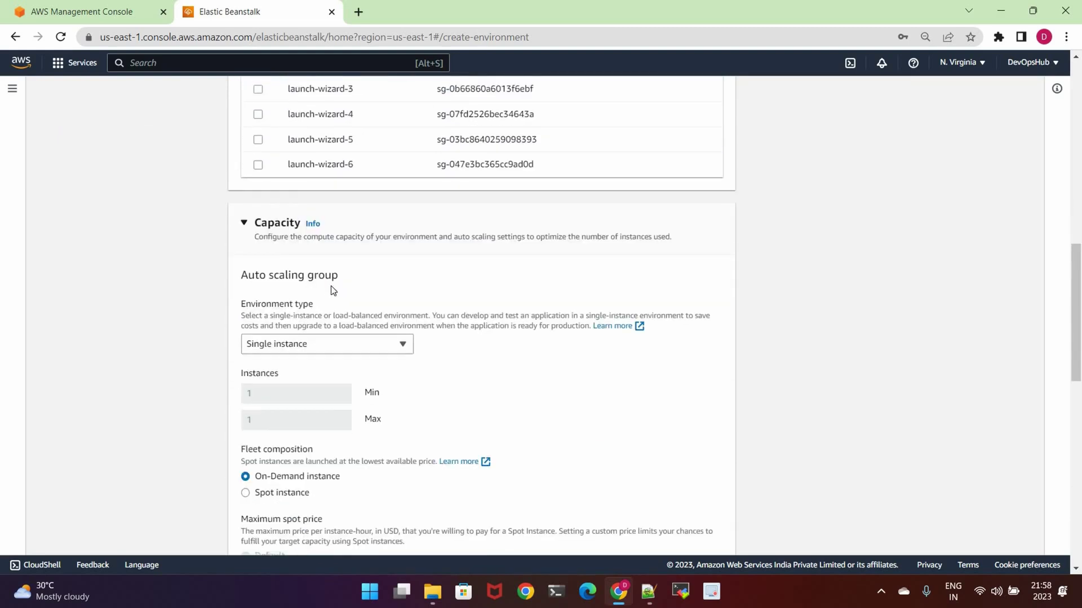
pyautogui.scroll(-1, 333, 290)
pyautogui.doubleClick(343, 342)
pyautogui.click(342, 340)
pyautogui.click(354, 344)
pyautogui.scroll(-2, 338, 343)
pyautogui.moveTo(242, 303); pyautogui.dragTo(326, 300)
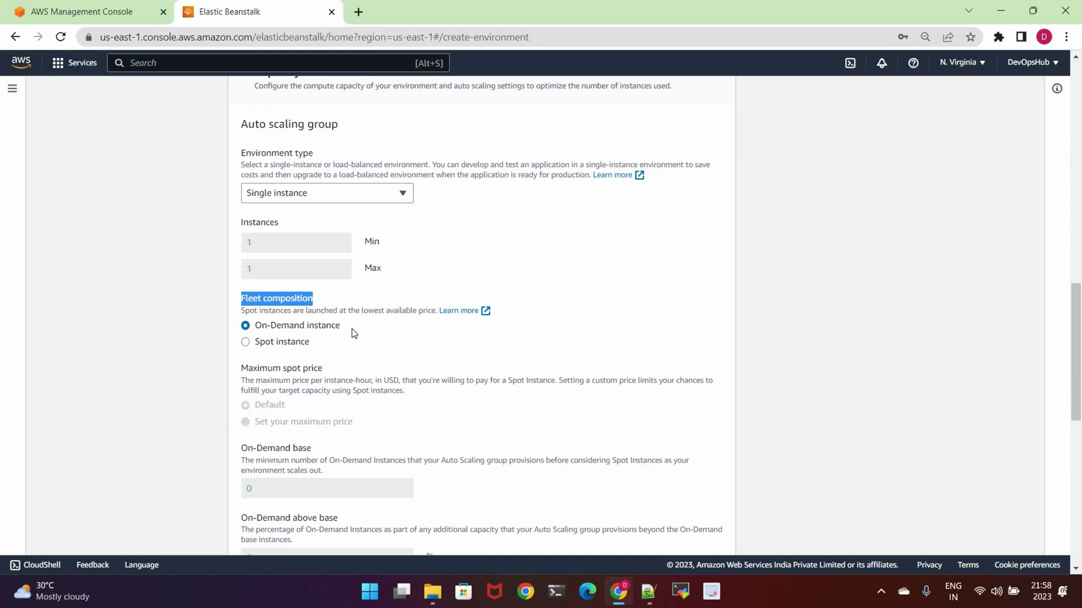
# - Add t2.micro to the instance types and remove t3.micro and t3.small
pyautogui.scroll(-2, 352, 332)
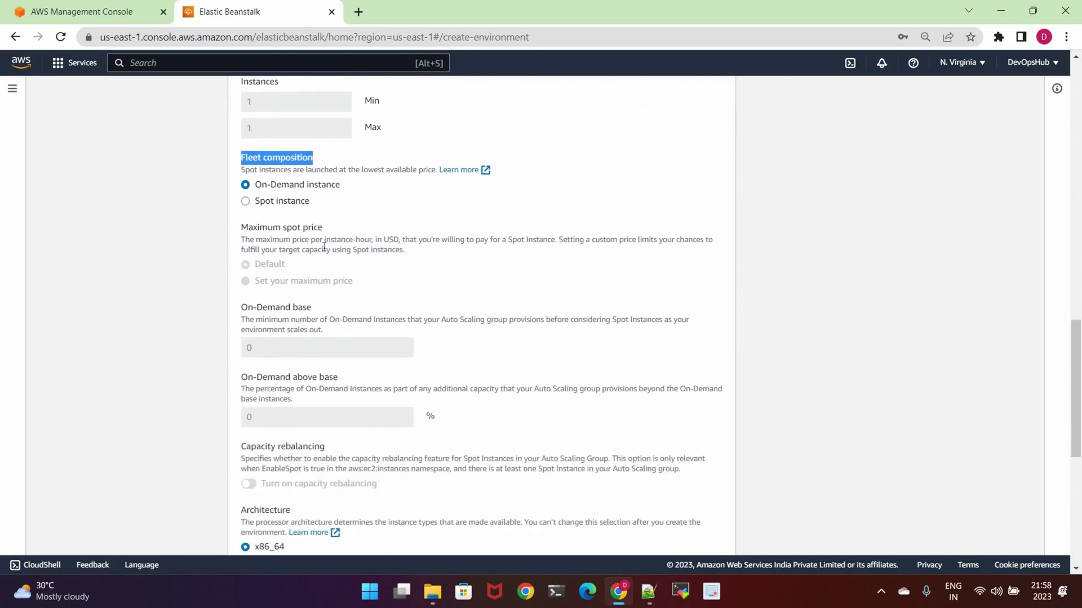
pyautogui.scroll(-3, 324, 248)
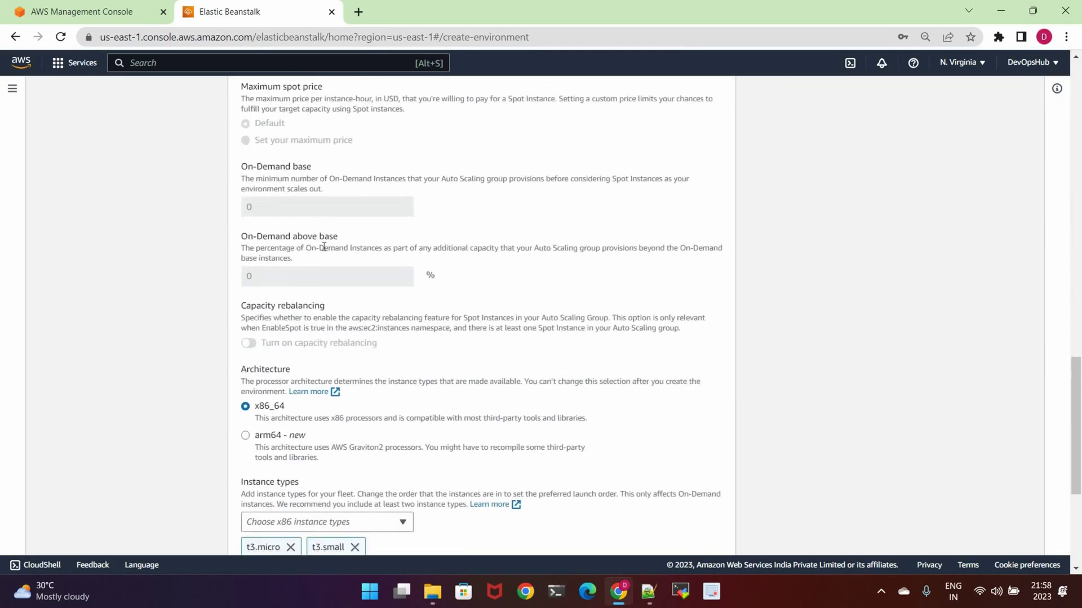
pyautogui.scroll(-1, 314, 260)
pyautogui.moveTo(236, 236); pyautogui.dragTo(271, 281)
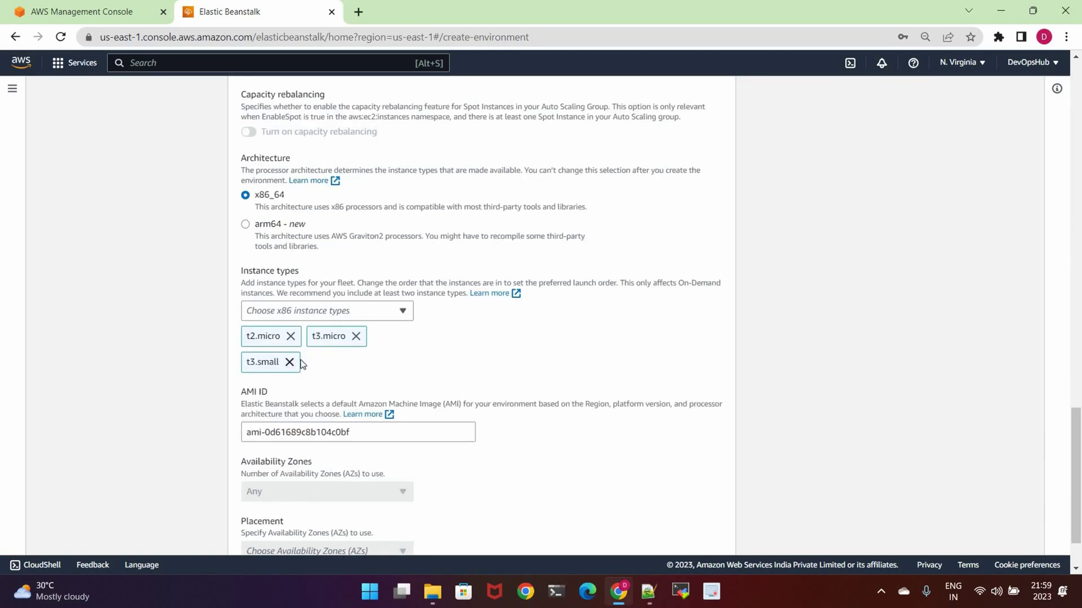
pyautogui.click(355, 337)
pyautogui.click(355, 337)
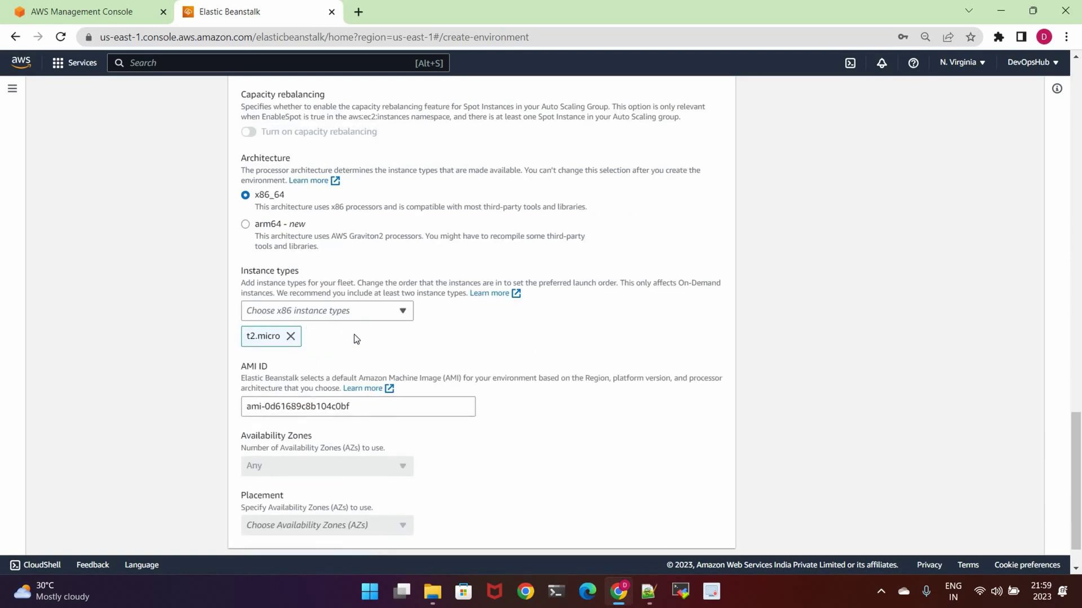
# - Keep the remaining capacity settings and continue to the updates, monitoring and logging configuration
pyautogui.moveTo(242, 274); pyautogui.dragTo(317, 282)
pyautogui.click(355, 345)
pyautogui.scroll(-1, 366, 357)
pyautogui.click(371, 359)
pyautogui.click(595, 415)
pyautogui.click(712, 535)
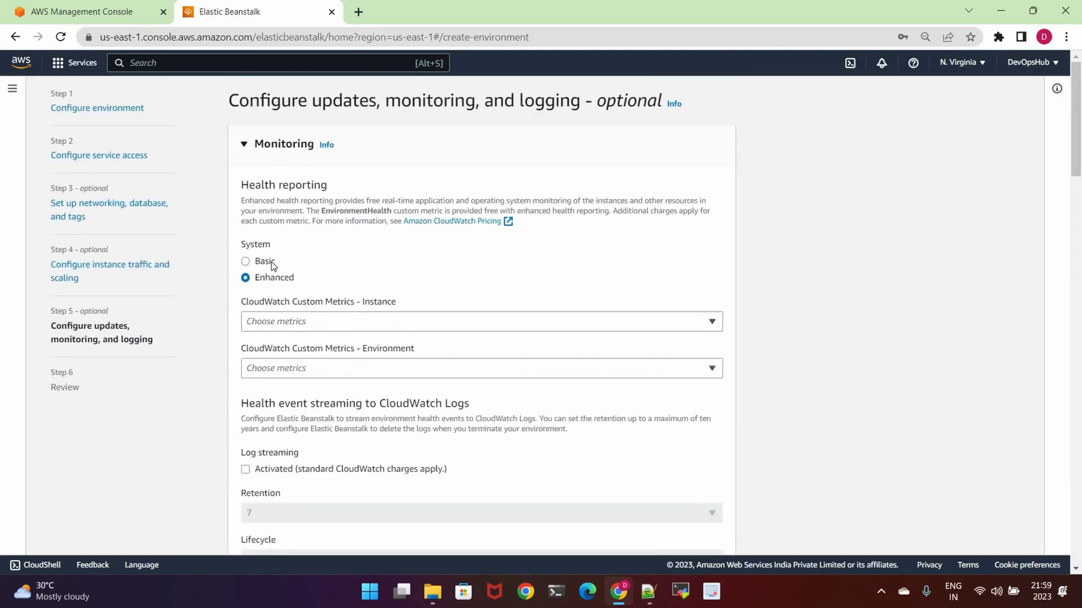
# - Set the health reporting system to Basic, without choosing any CloudWatch custom metrics
pyautogui.click(348, 261)
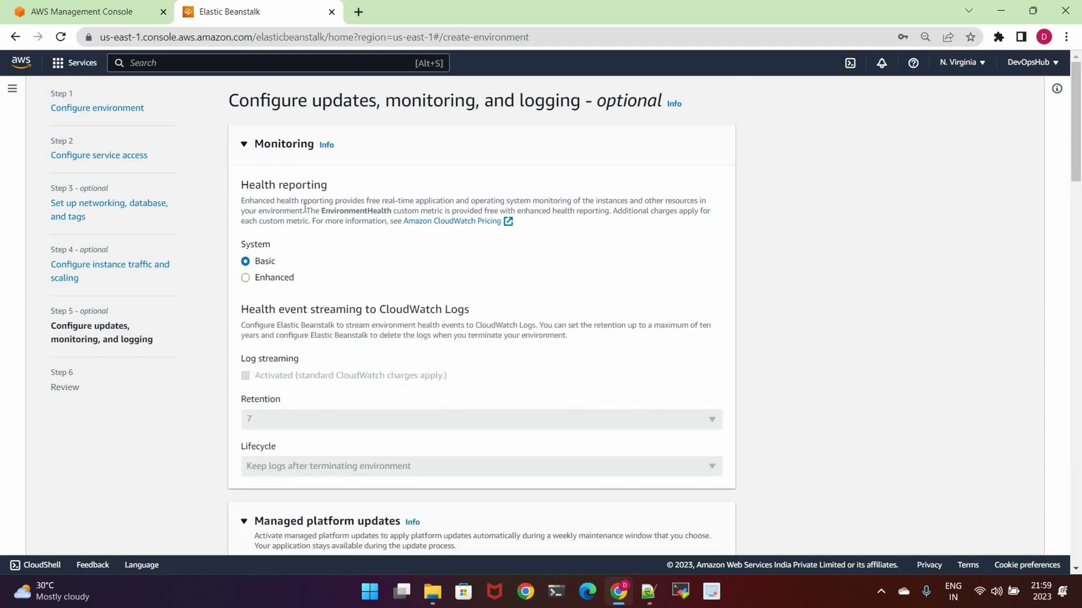
pyautogui.click(275, 277)
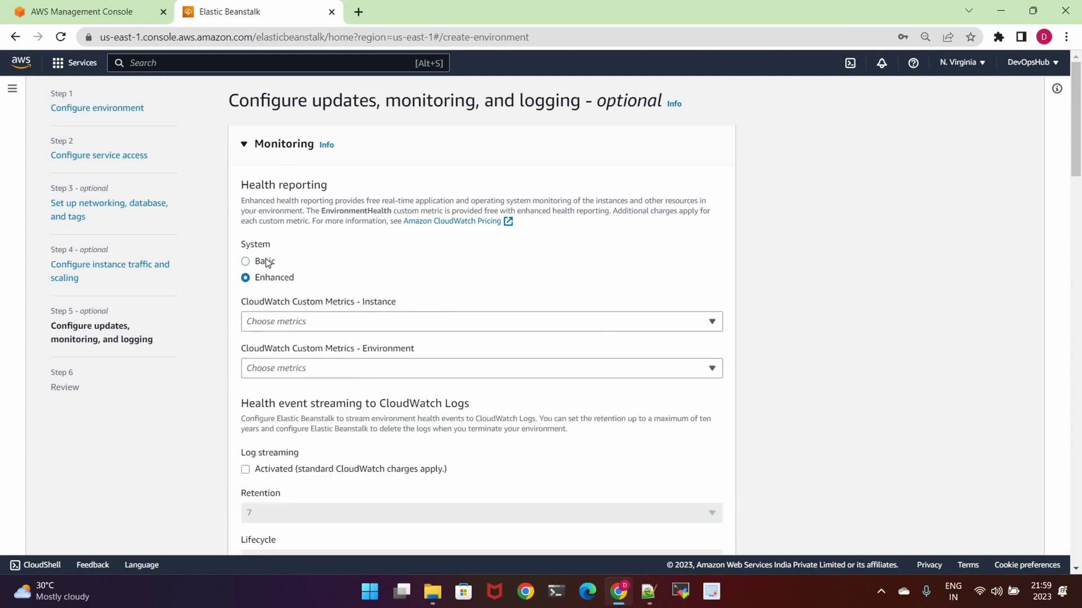
pyautogui.click(378, 320)
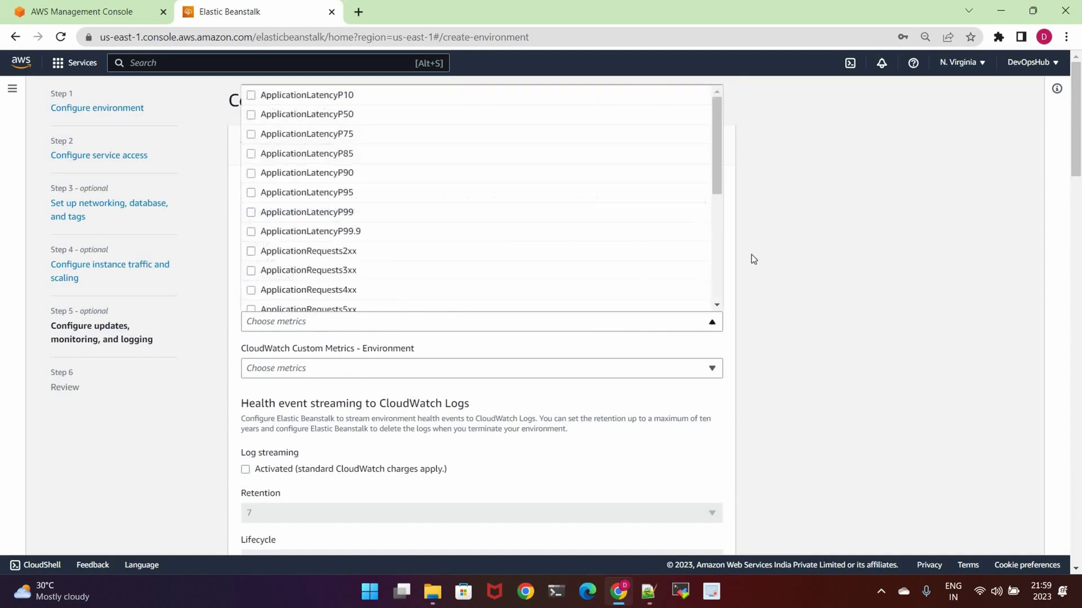
pyautogui.press('Escape')
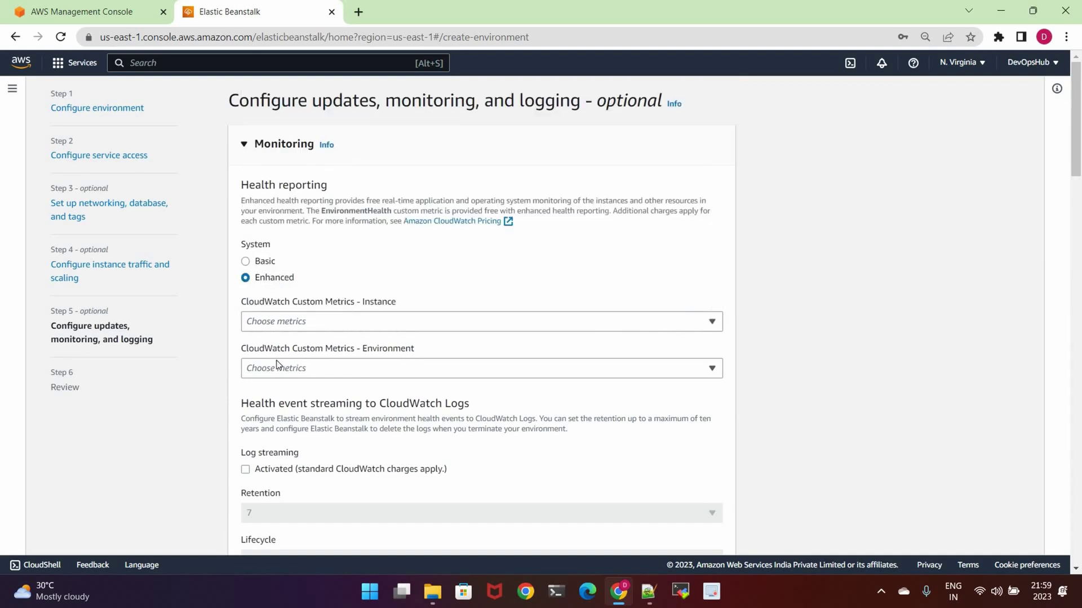
pyautogui.click(275, 262)
# - Deactivate managed updates in the managed platform updates settings
pyautogui.scroll(-6, 360, 282)
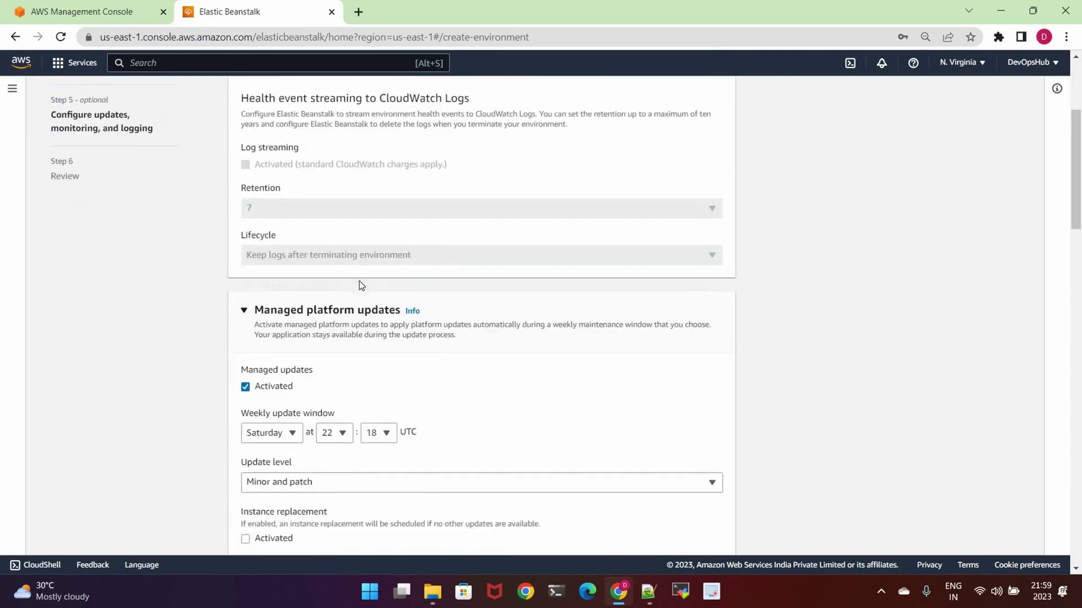
pyautogui.scroll(-1, 303, 214)
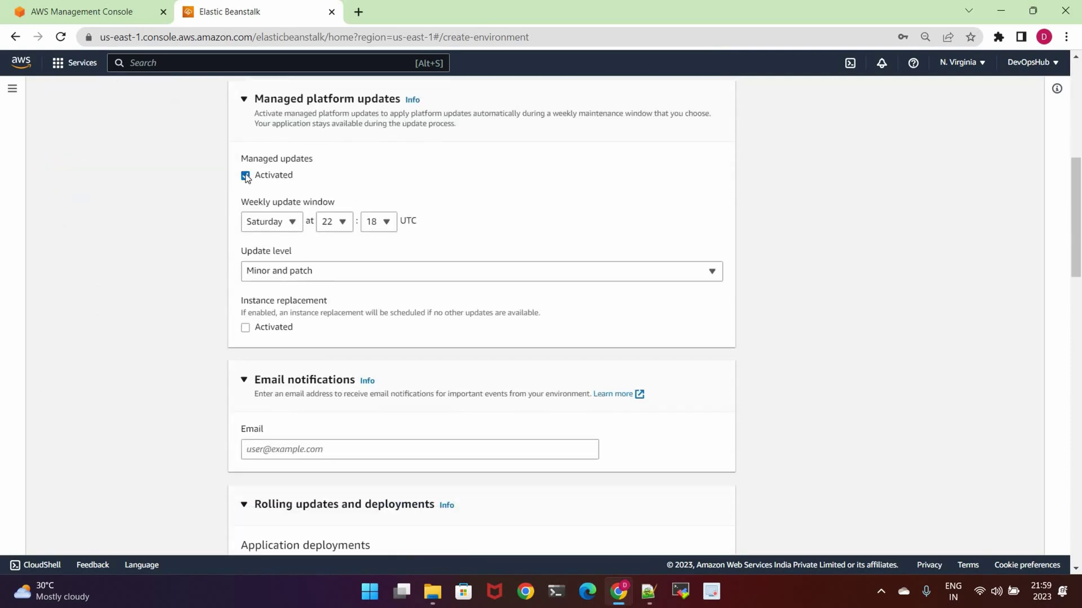
pyautogui.click(246, 176)
pyautogui.click(246, 175)
pyautogui.press('space')
pyautogui.scroll(-2, 262, 284)
pyautogui.scroll(-2, 262, 283)
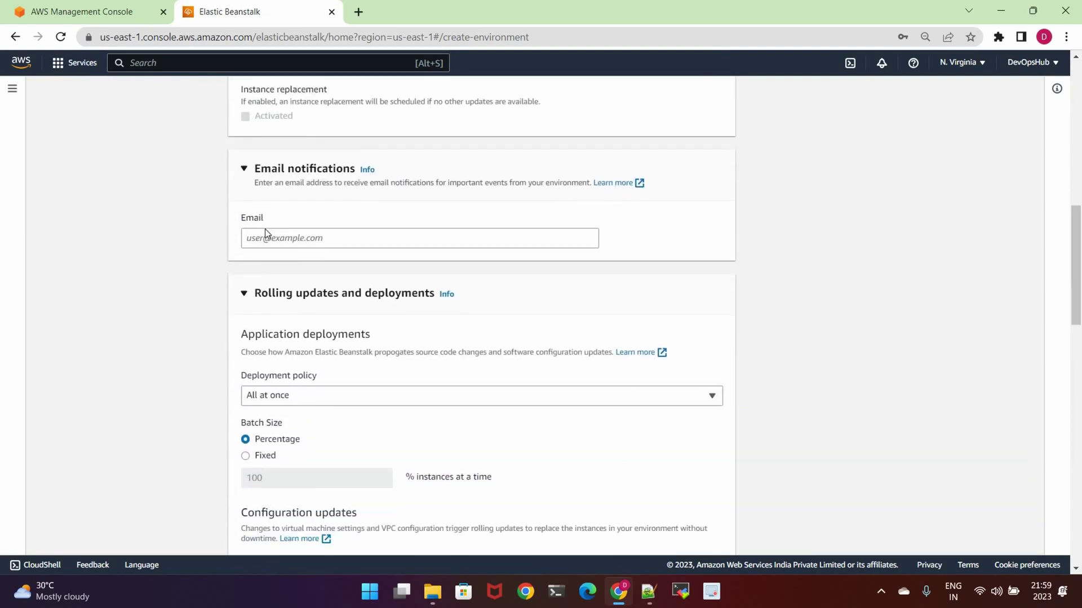
# - Keep the default email notification, rolling update and platform software settings, with Nginx as proxy server, and continue to the review
pyautogui.scroll(3, 266, 244)
pyautogui.scroll(-1, 261, 241)
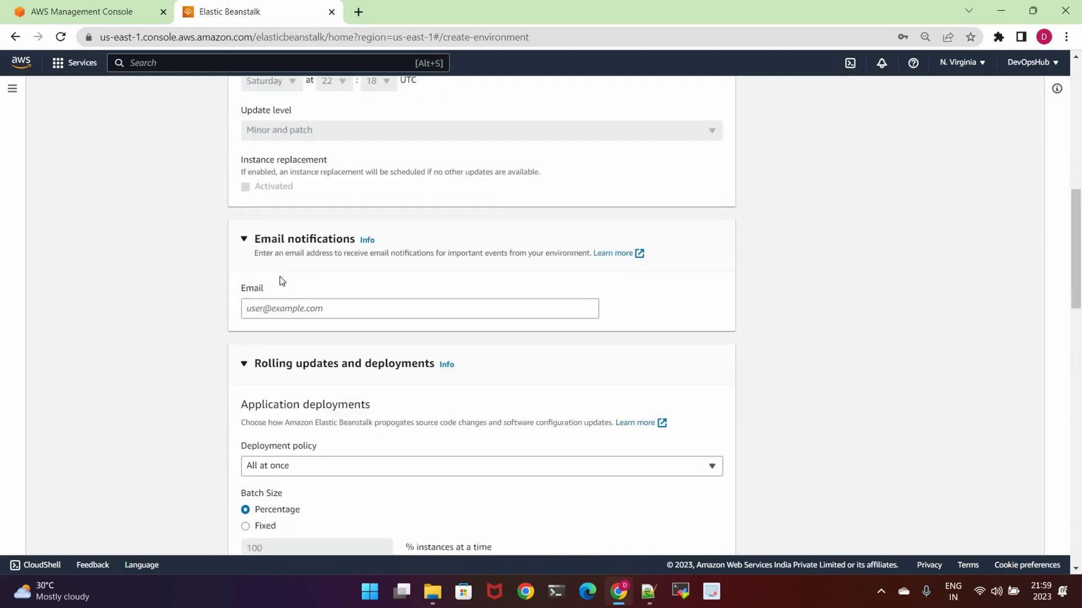
pyautogui.doubleClick(340, 264)
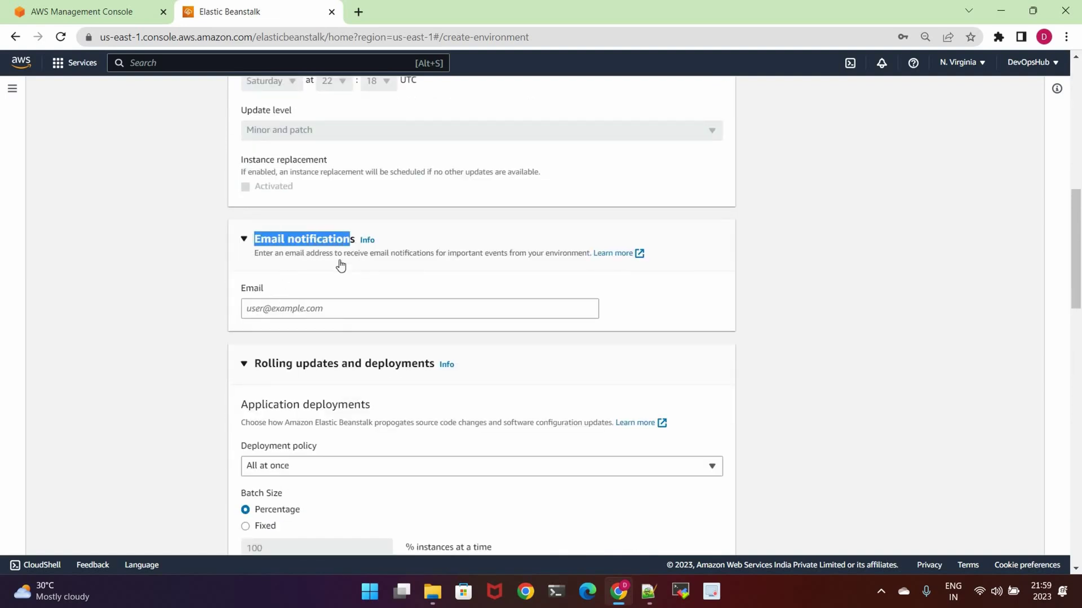
pyautogui.scroll(-3, 313, 307)
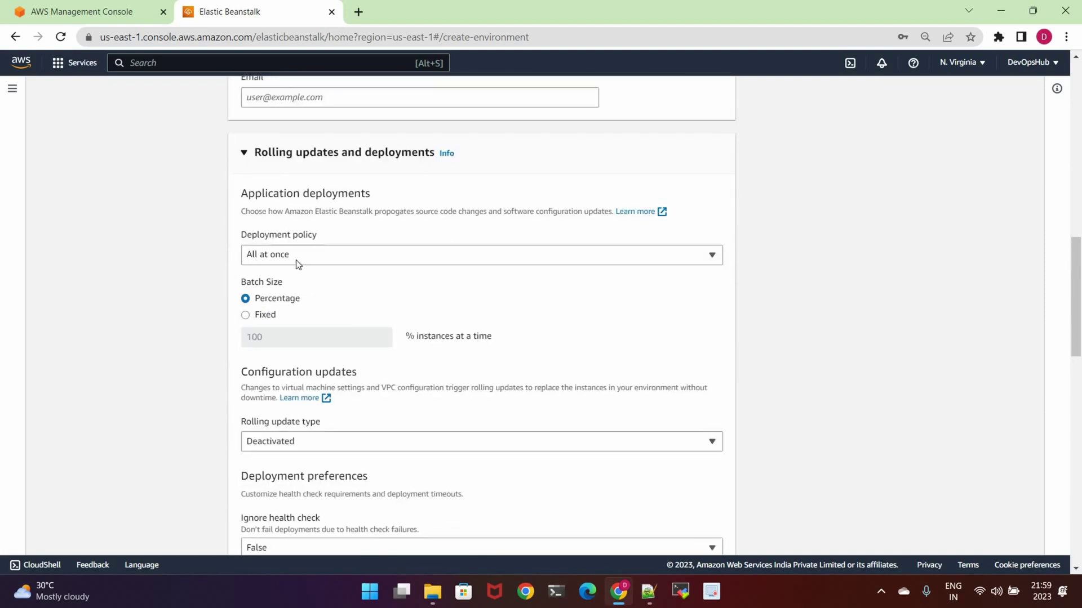
pyautogui.scroll(-3, 300, 284)
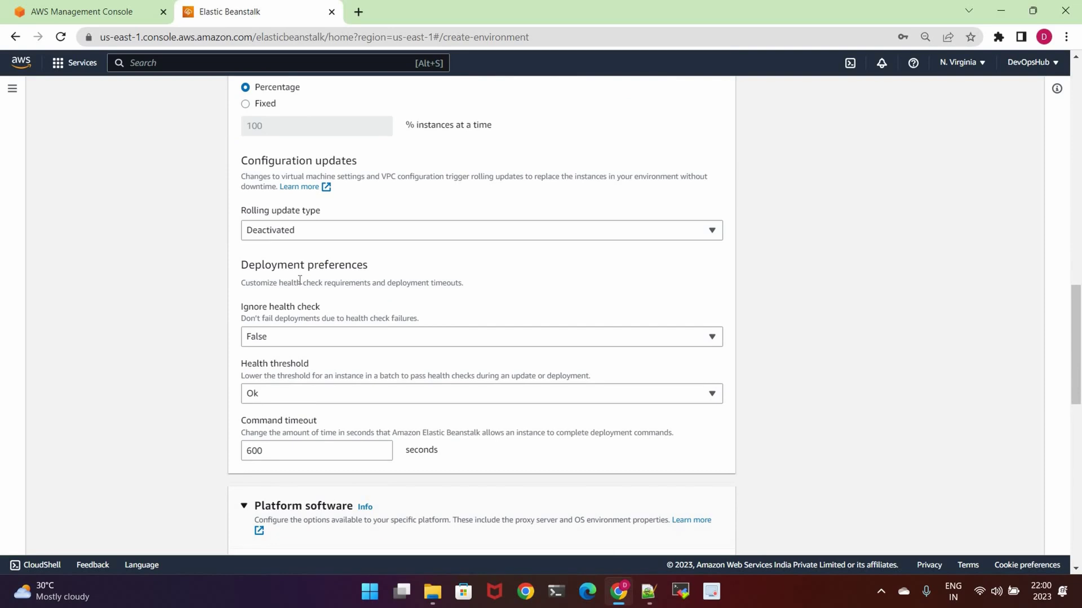
pyautogui.scroll(-5, 299, 280)
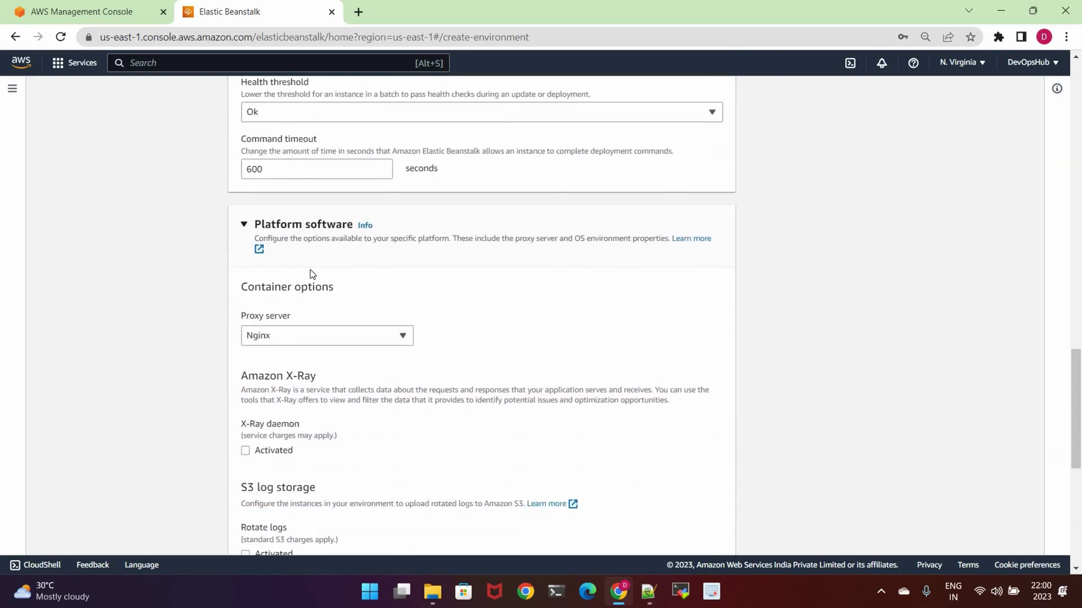
pyautogui.scroll(-1, 309, 272)
pyautogui.click(310, 270)
pyautogui.click(310, 270)
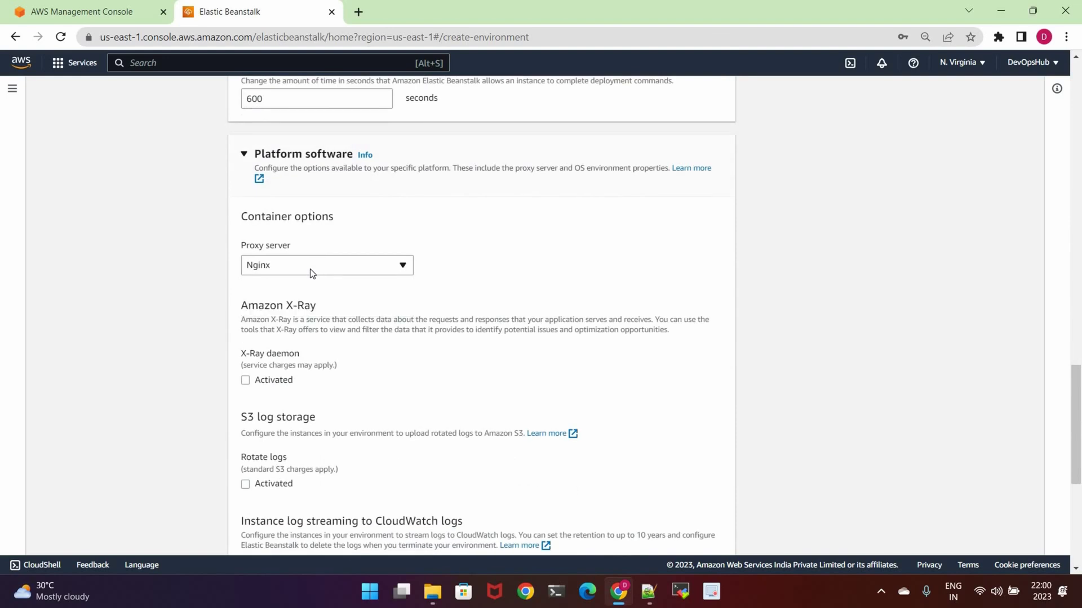
pyautogui.click(310, 268)
pyautogui.press('Escape')
pyautogui.scroll(-2, 373, 284)
pyautogui.scroll(-3, 373, 284)
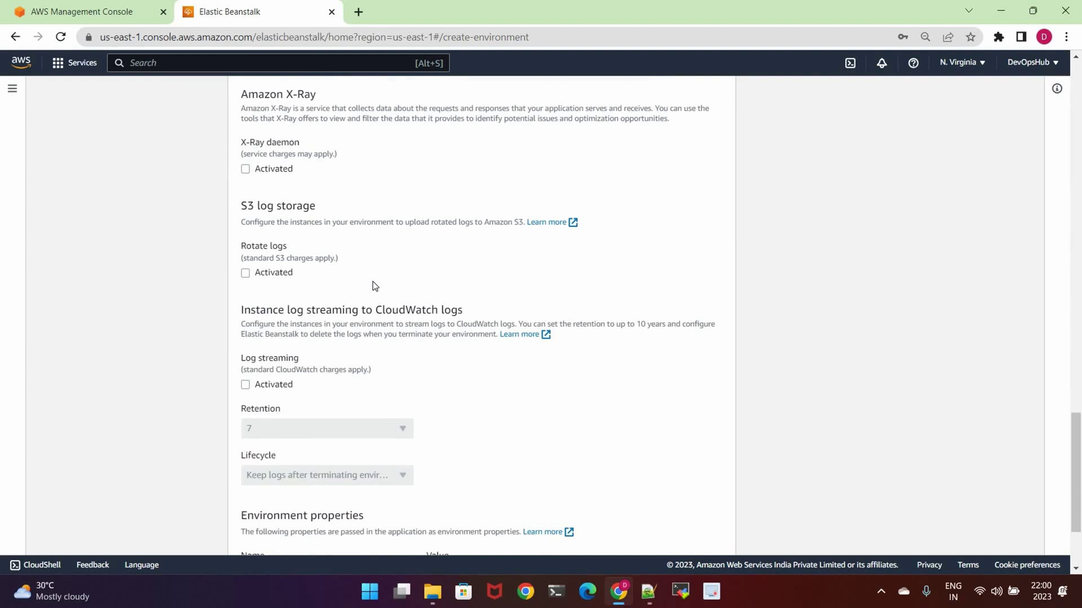
pyautogui.scroll(-3, 373, 286)
pyautogui.click(707, 534)
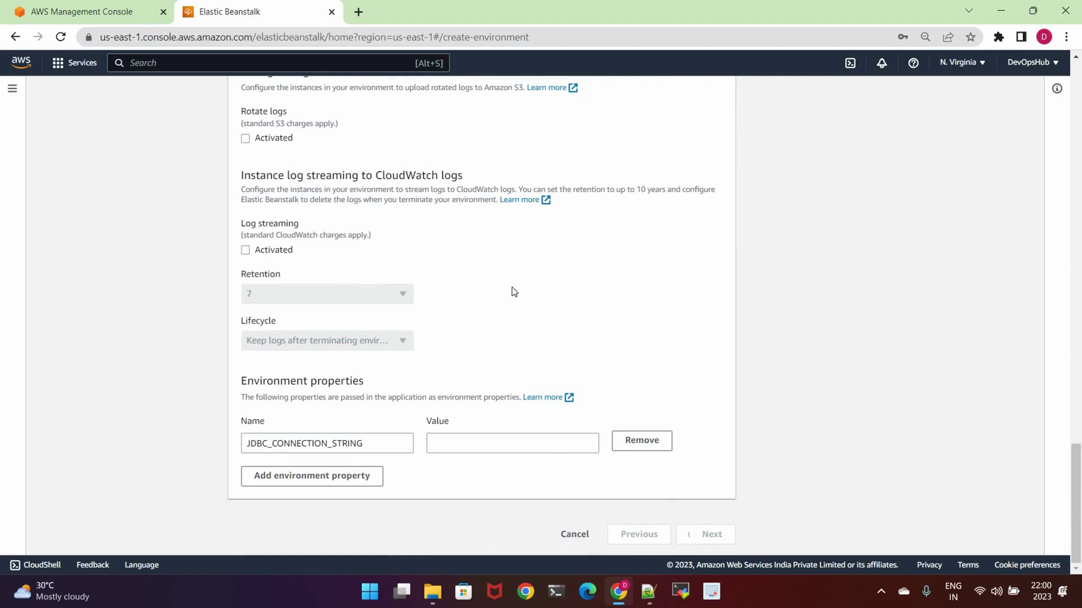
# - Review the configuration summary of all five setup stages and submit it to create the DevOpsHub-env environment
pyautogui.scroll(-6, 518, 277)
pyautogui.scroll(4, 518, 275)
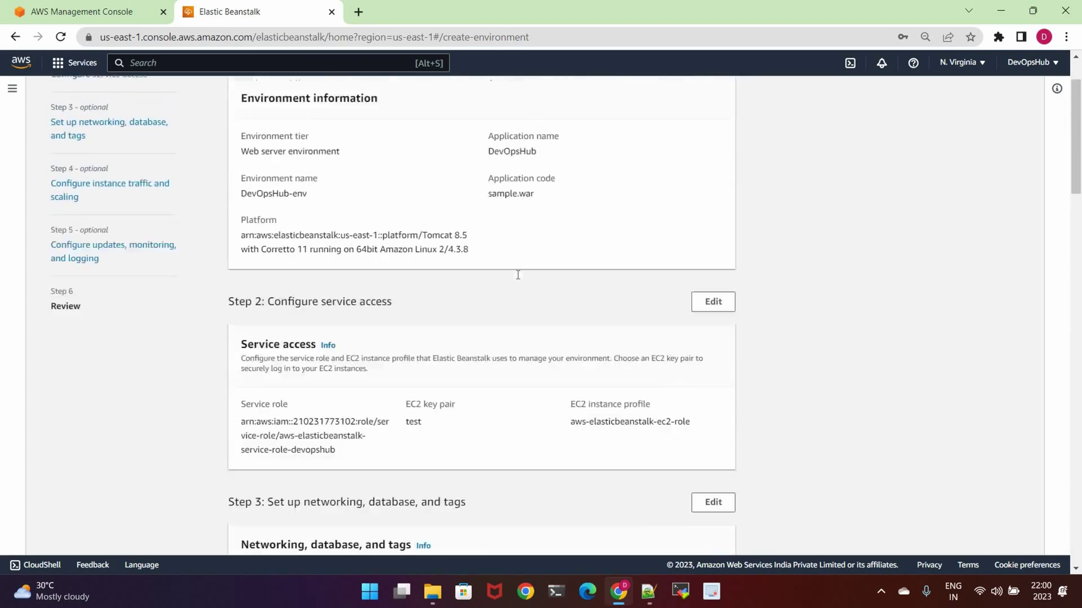
pyautogui.scroll(3, 518, 275)
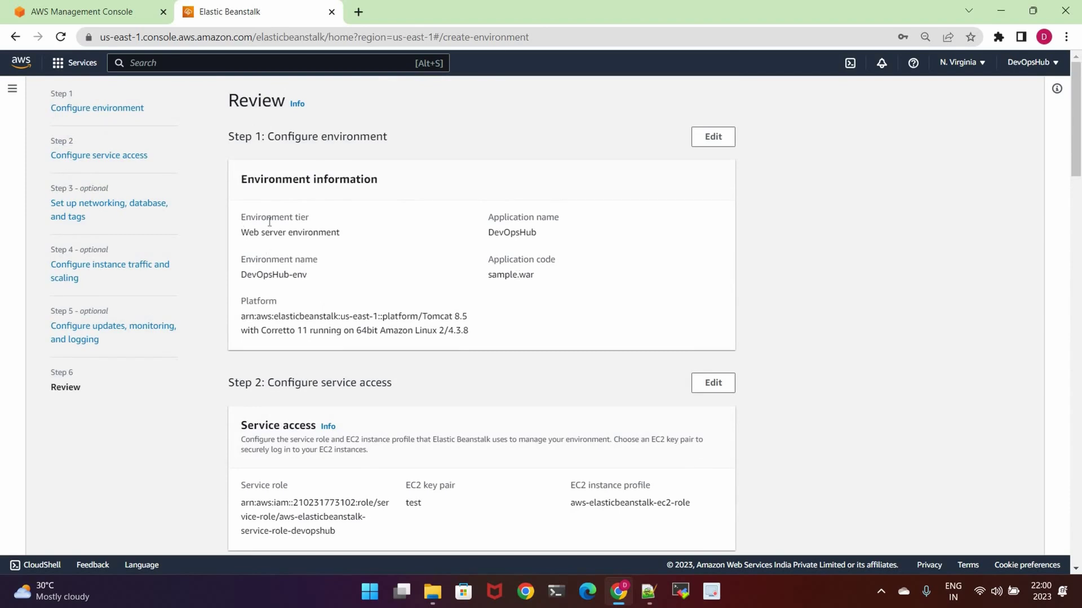
pyautogui.moveTo(487, 313)
pyautogui.mouseDown()
pyautogui.moveTo(504, 328)
pyautogui.moveTo(531, 324)
pyautogui.moveTo(487, 313)
pyautogui.mouseUp()
pyautogui.scroll(-4, 484, 312)
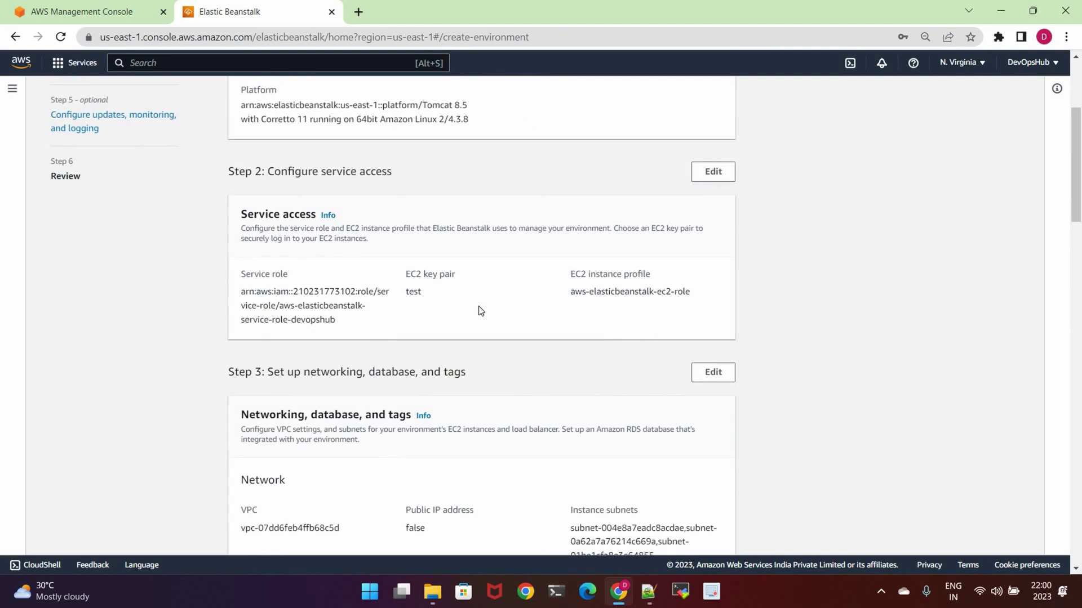
pyautogui.scroll(-8, 479, 308)
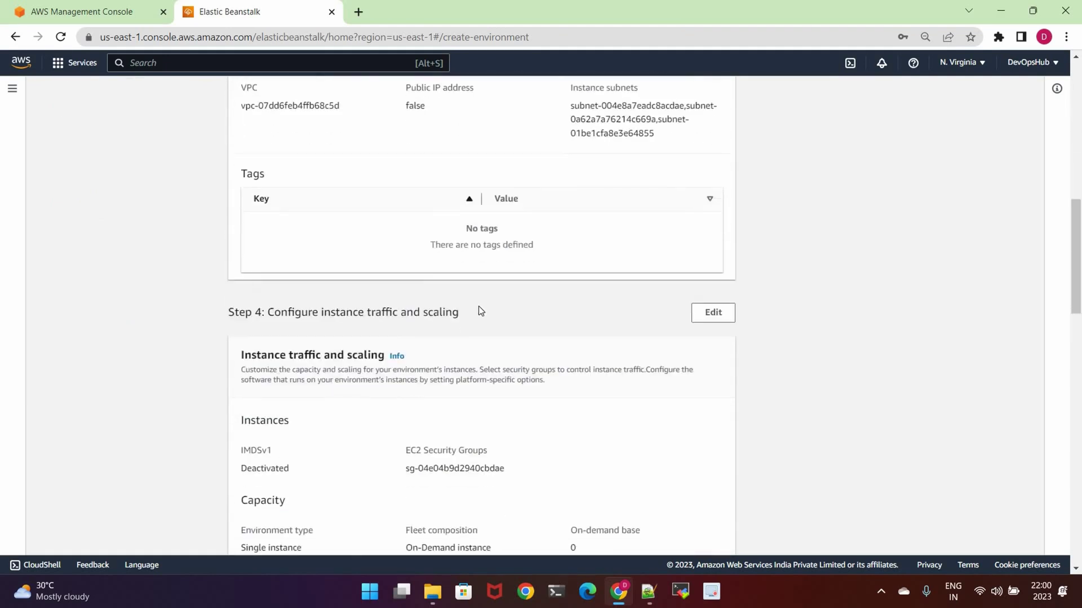
pyautogui.scroll(-3, 479, 311)
pyautogui.scroll(-10, 479, 308)
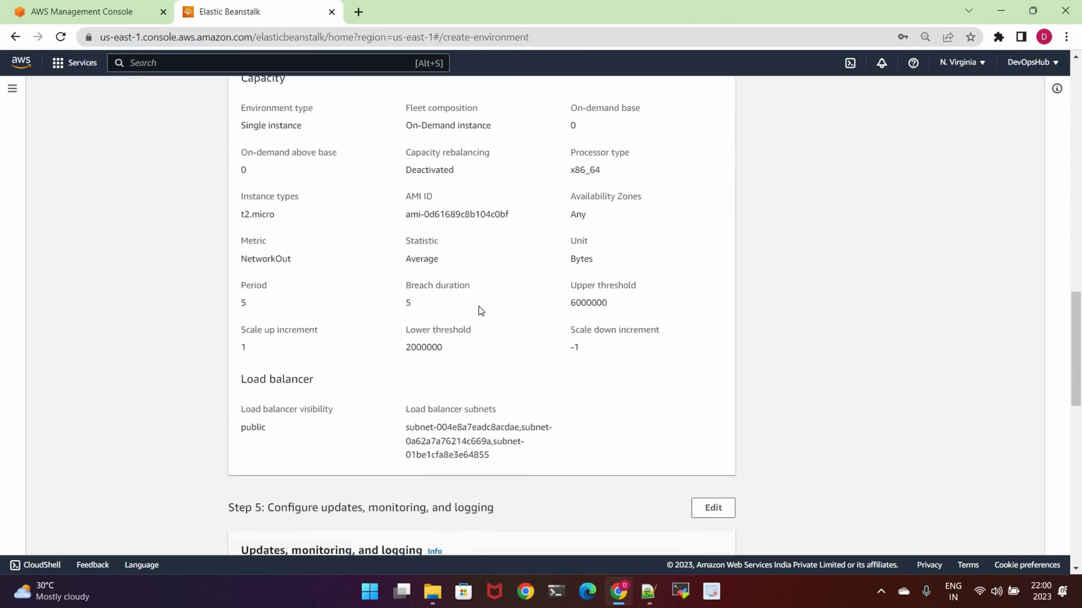
pyautogui.scroll(-4, 479, 310)
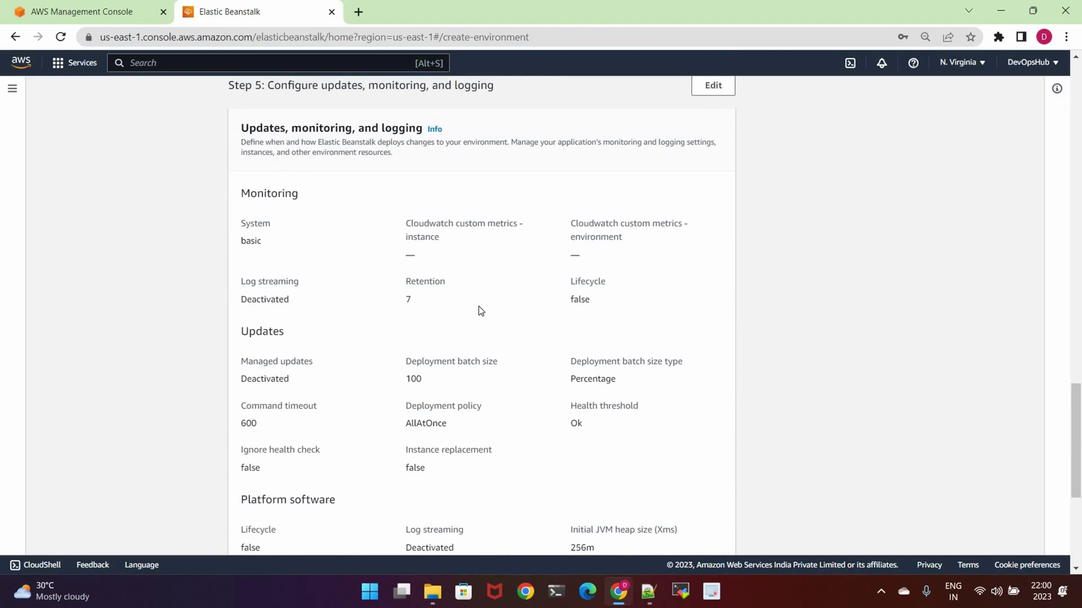
pyautogui.scroll(-1, 480, 310)
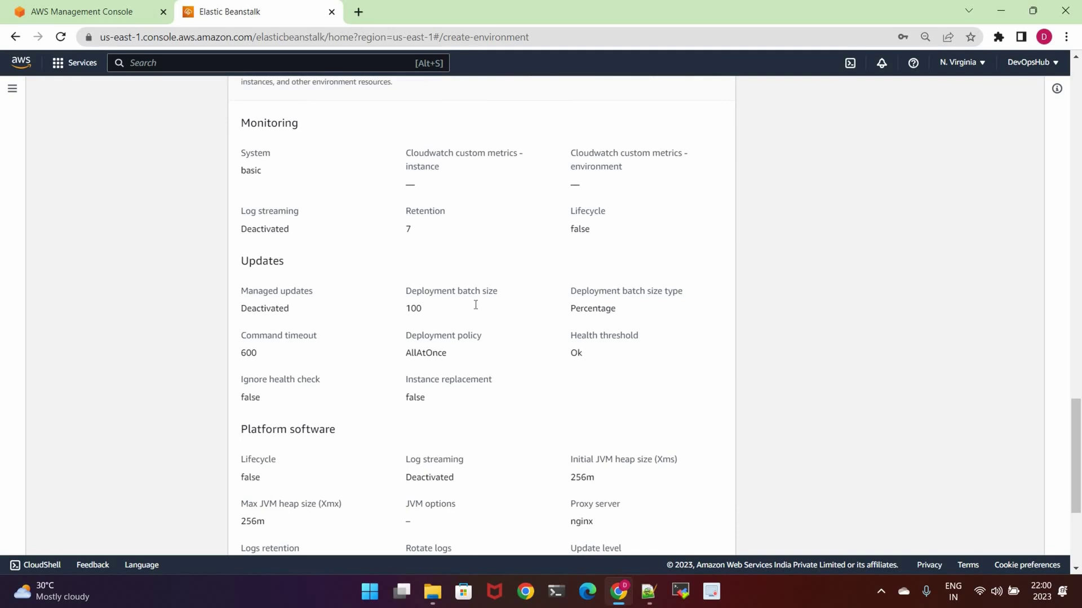
pyautogui.scroll(-1, 479, 309)
pyautogui.scroll(-1, 476, 309)
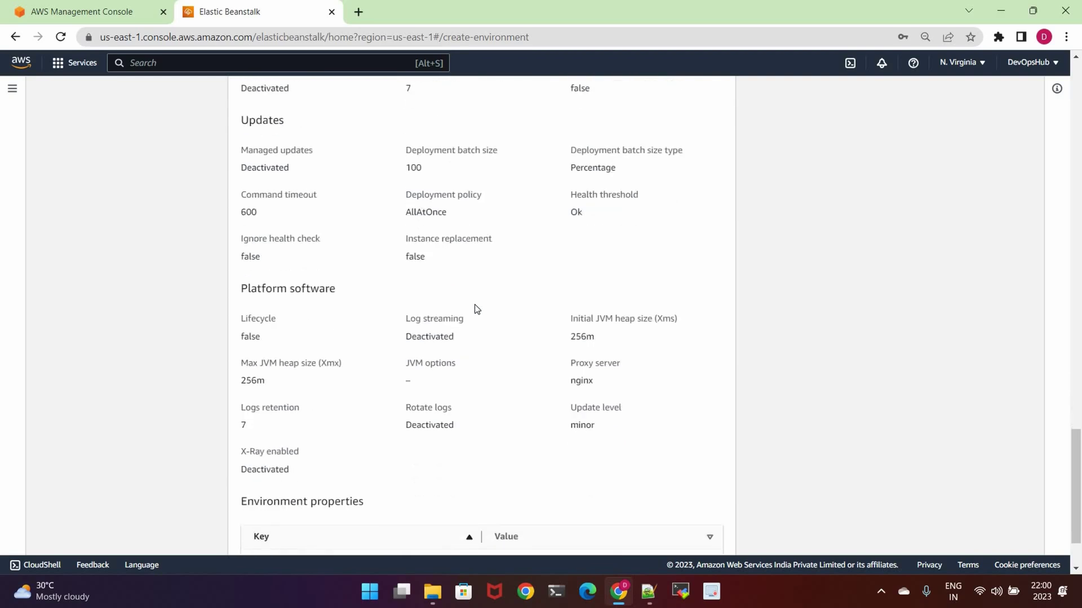
pyautogui.scroll(-2, 476, 309)
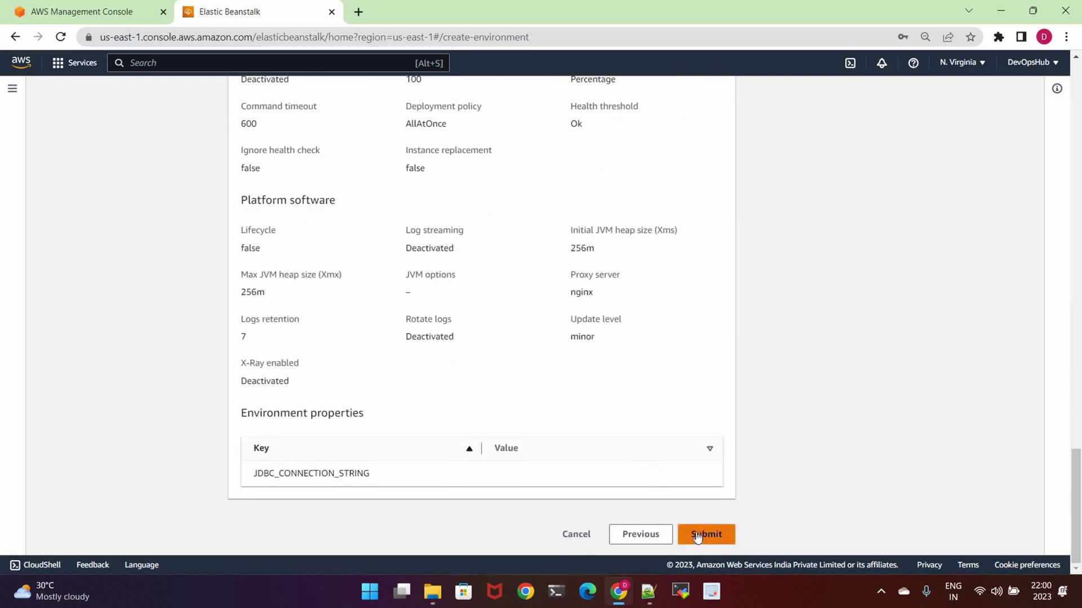
pyautogui.click(695, 533)
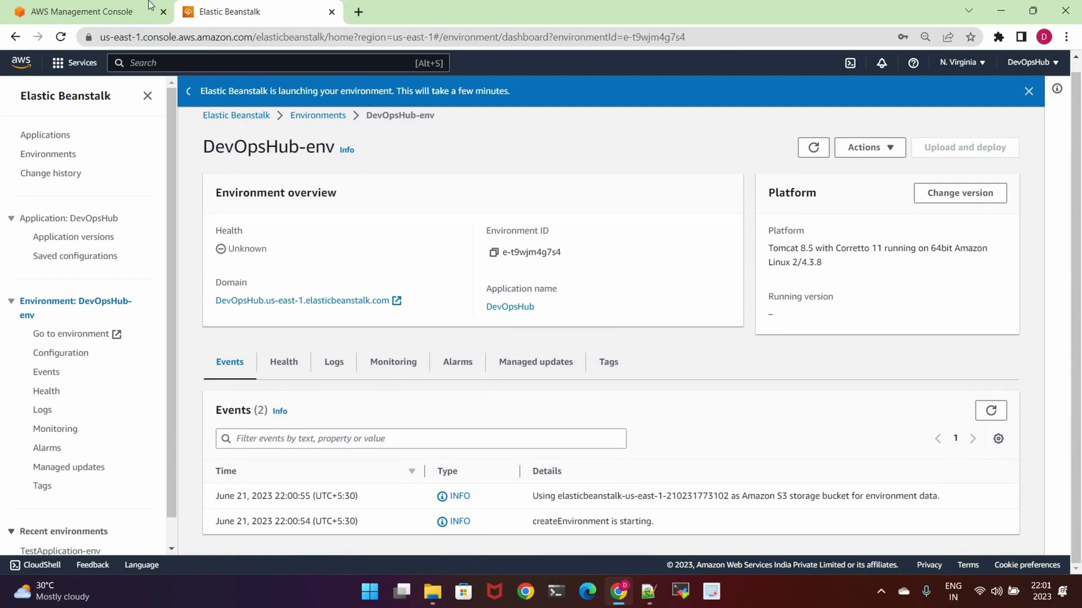
# - Open the EC2 console in a separate browser tab and refresh its list of instances
pyautogui.click(106, 13)
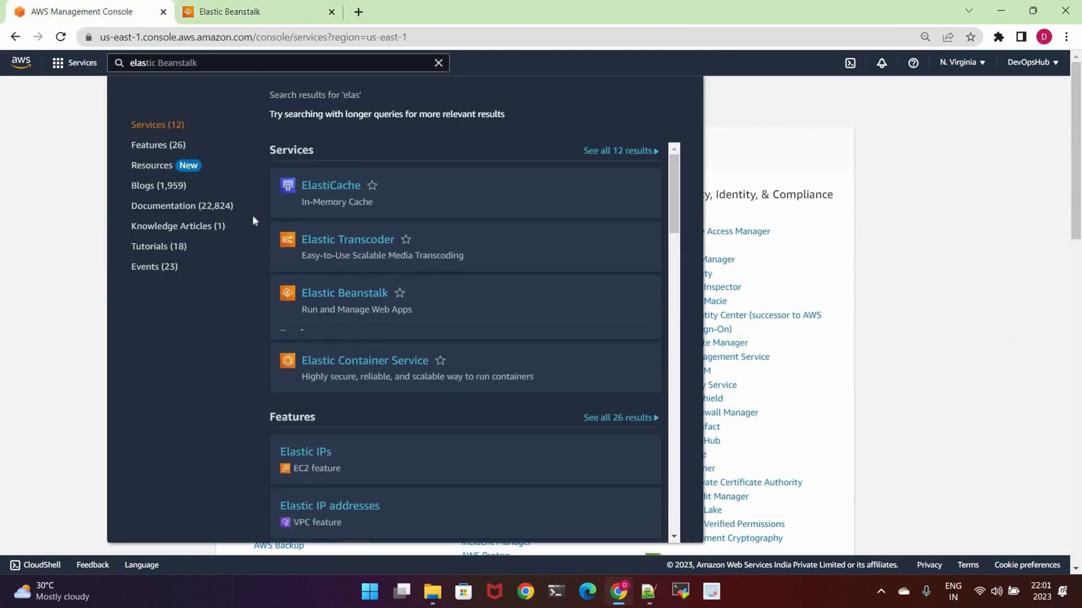
pyautogui.click(264, 214)
pyautogui.rightClick(260, 219)
pyautogui.click(304, 231)
pyautogui.click(407, 13)
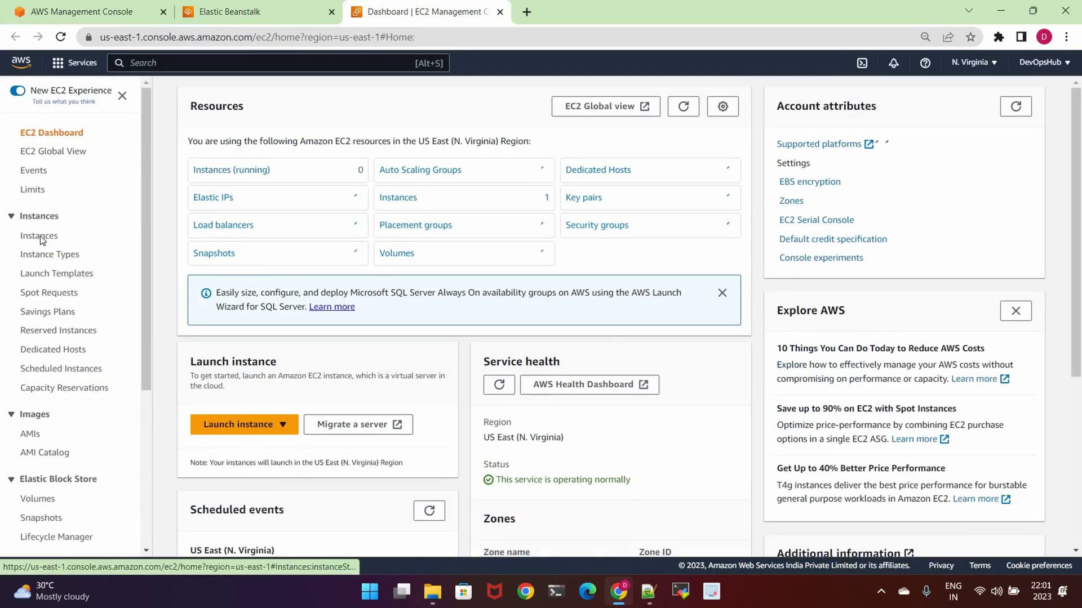
pyautogui.click(39, 237)
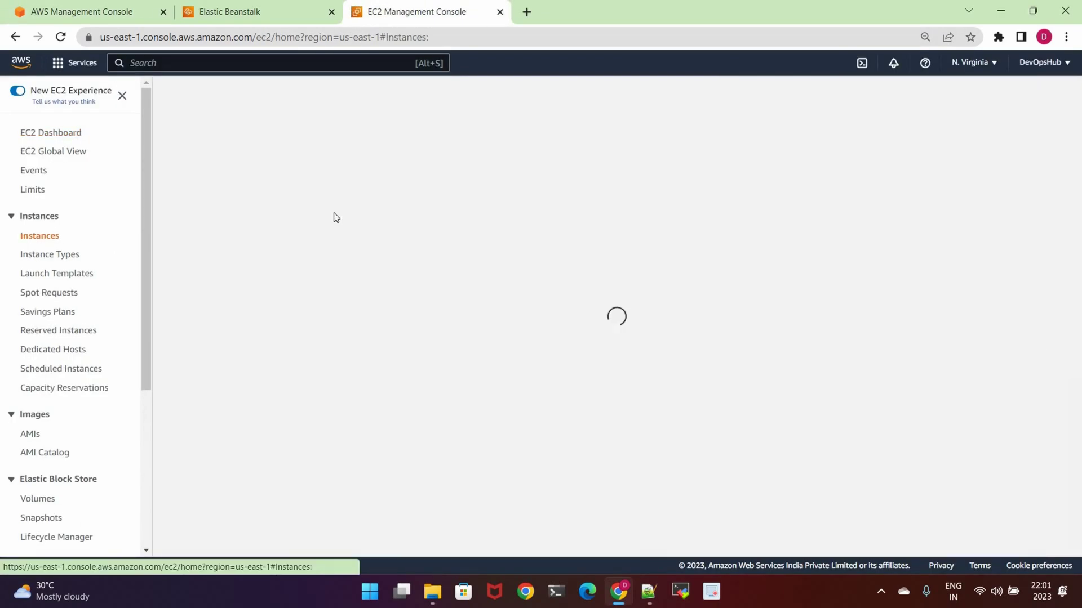
pyautogui.click(655, 94)
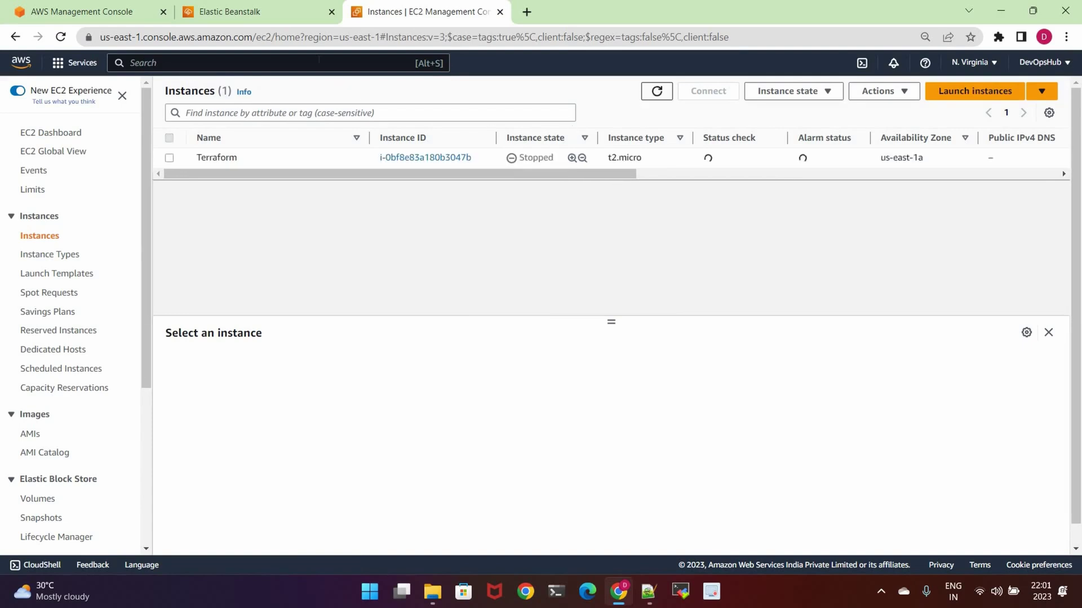
# - Return to the DevOpsHub-env page in Elastic Beanstalk and refresh it to check the launch progress
pyautogui.hotkey('ctrl', 'shift', 'Tab')
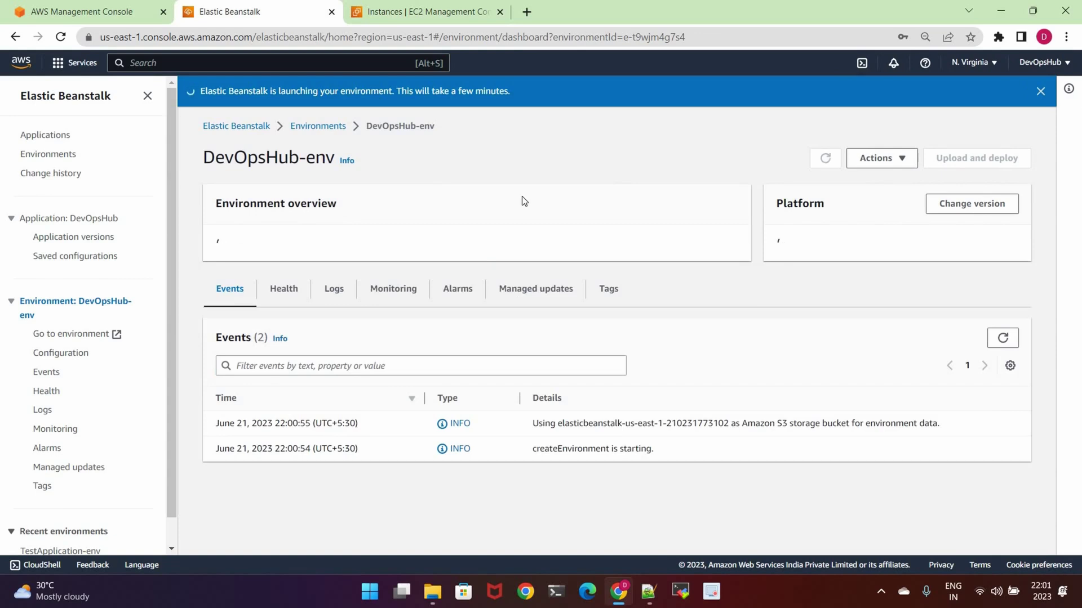
pyautogui.scroll(-1, 236, 276)
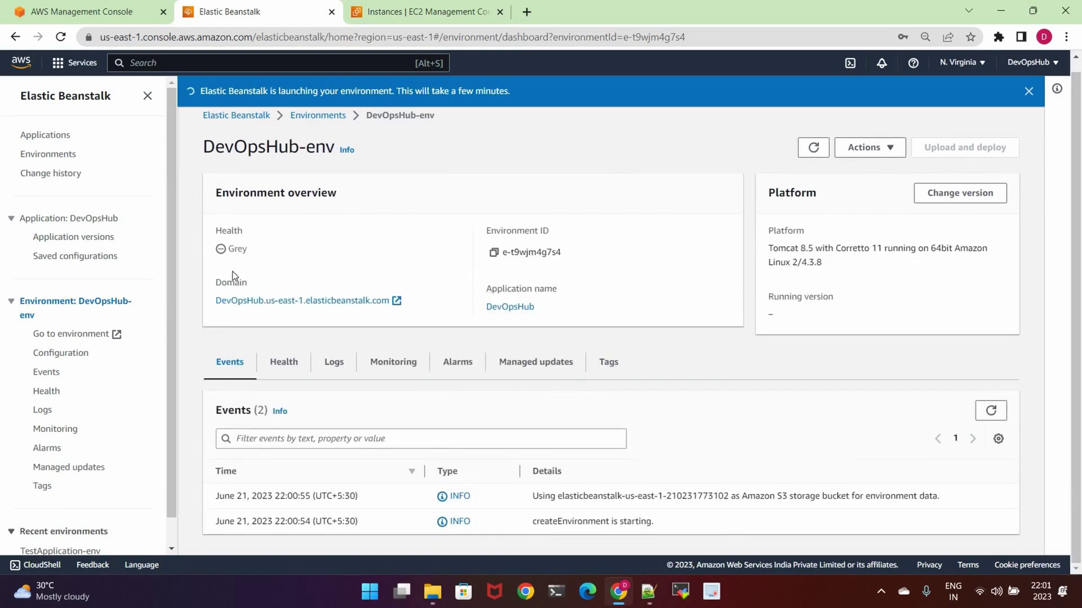
pyautogui.click(813, 147)
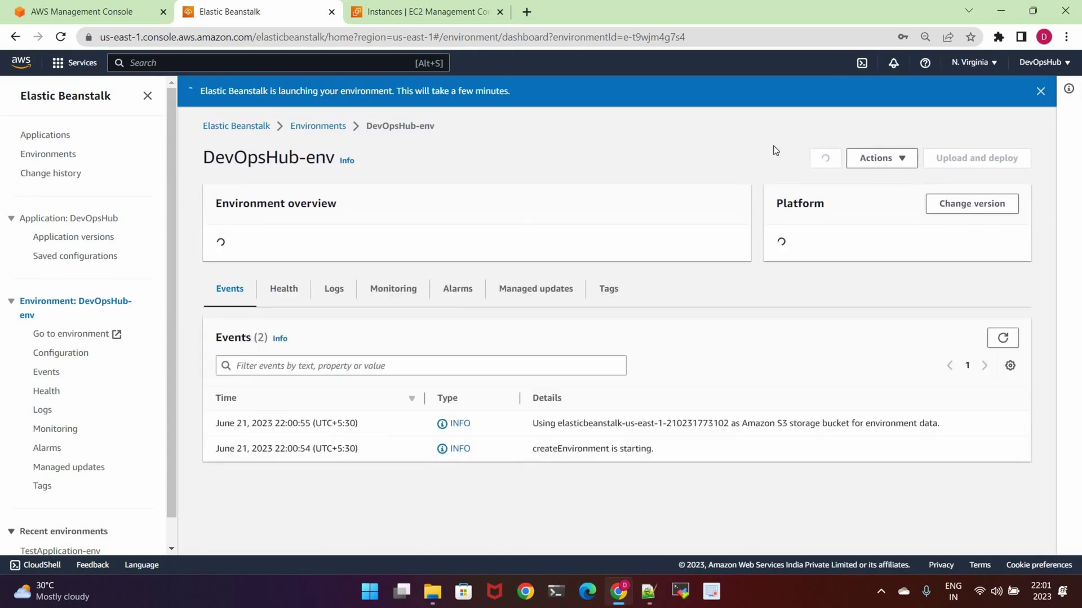
pyautogui.scroll(-1, 530, 178)
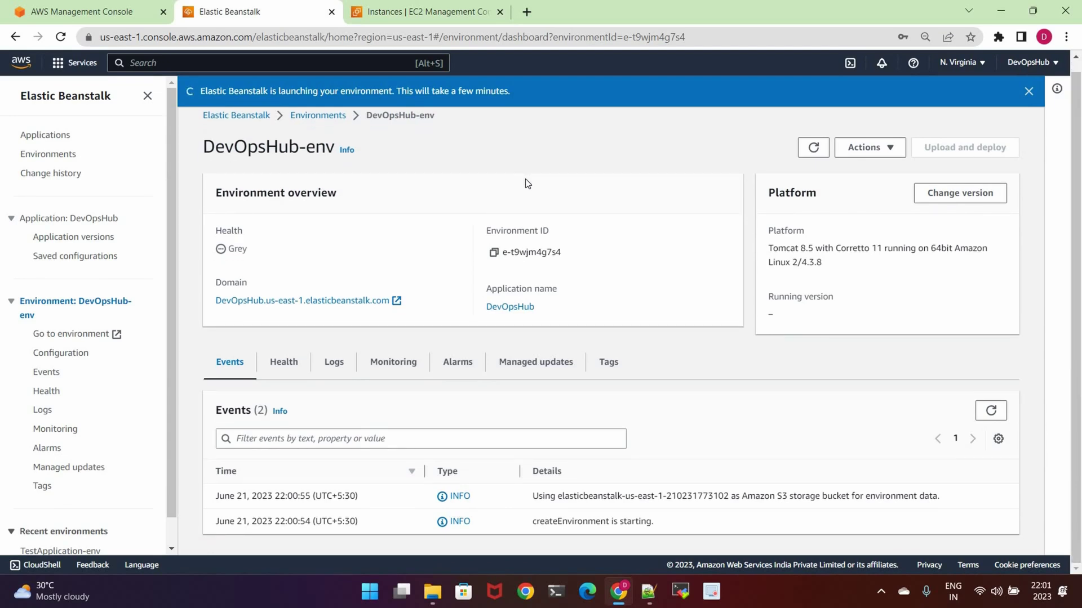
pyautogui.click(817, 155)
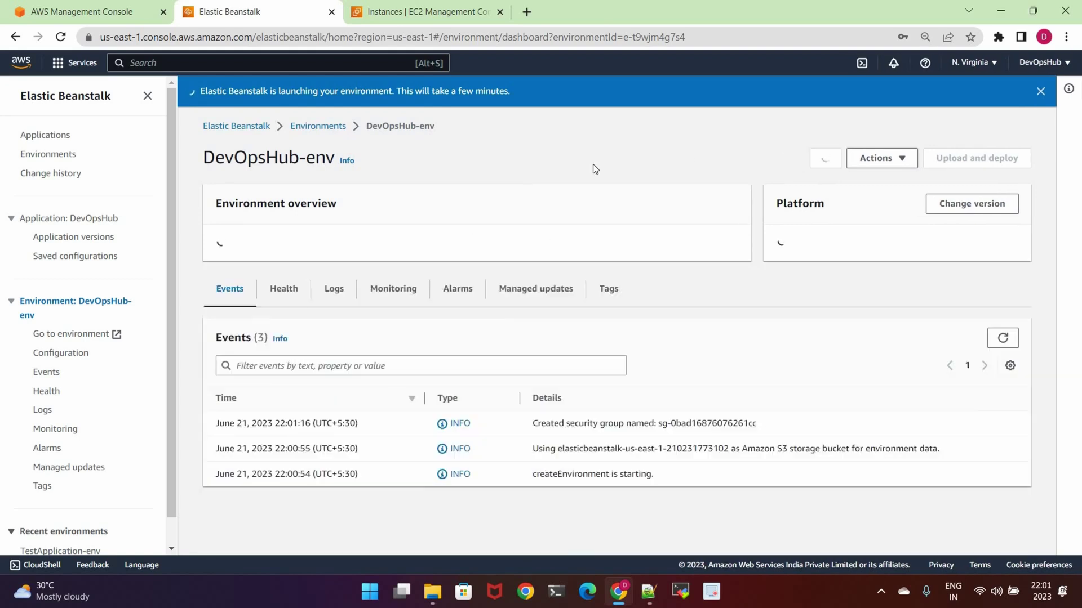
pyautogui.scroll(-1, 593, 164)
pyautogui.scroll(1, 595, 165)
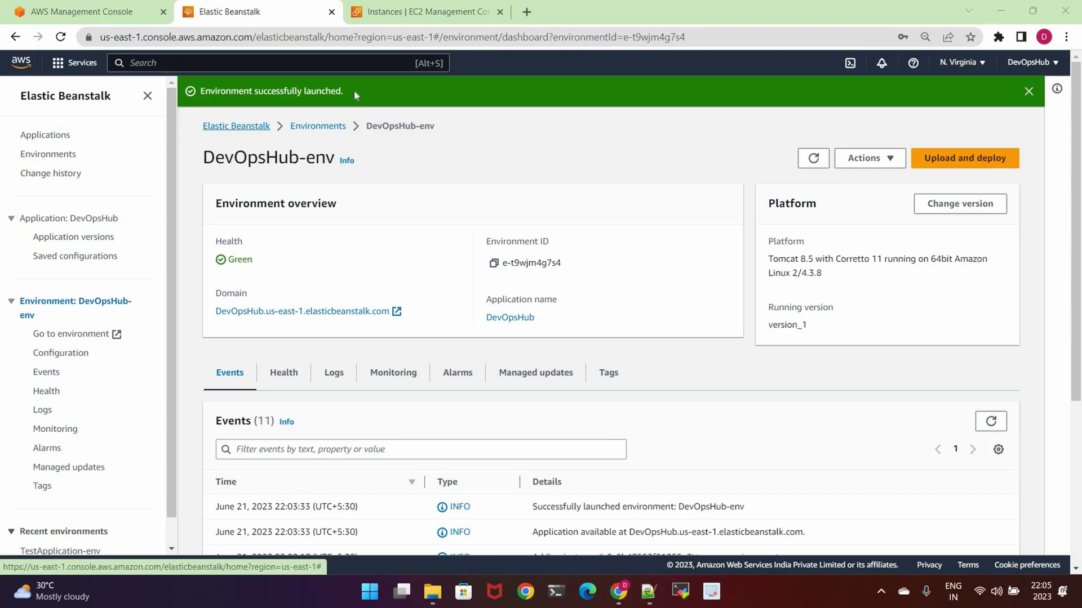
# - Refresh the DevOpsHub-env overview and read through its launch events
pyautogui.moveTo(354, 90); pyautogui.dragTo(198, 89)
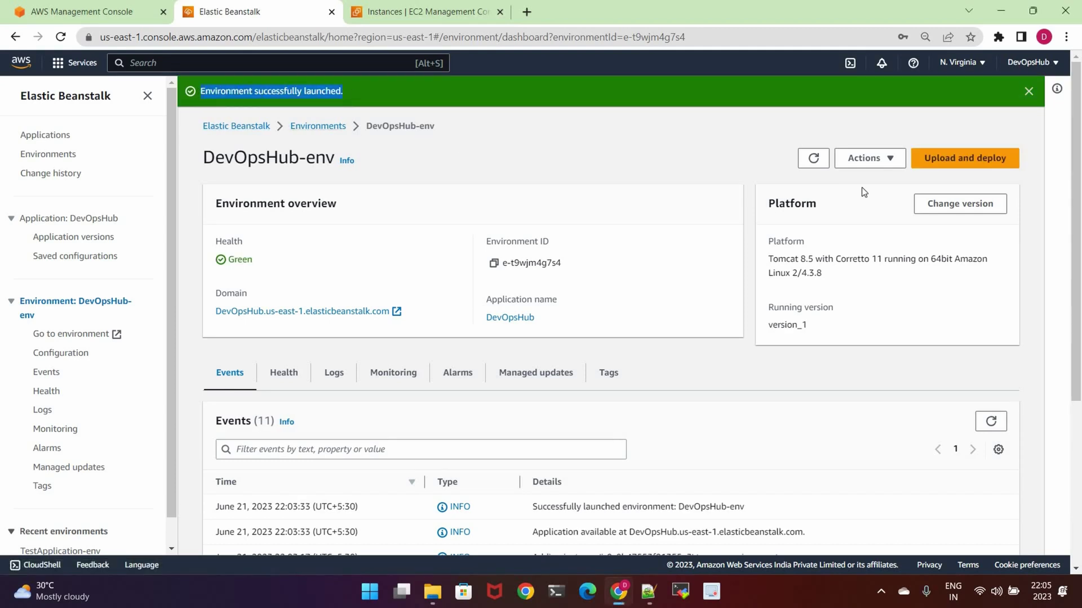
pyautogui.click(813, 159)
pyautogui.scroll(-5, 546, 244)
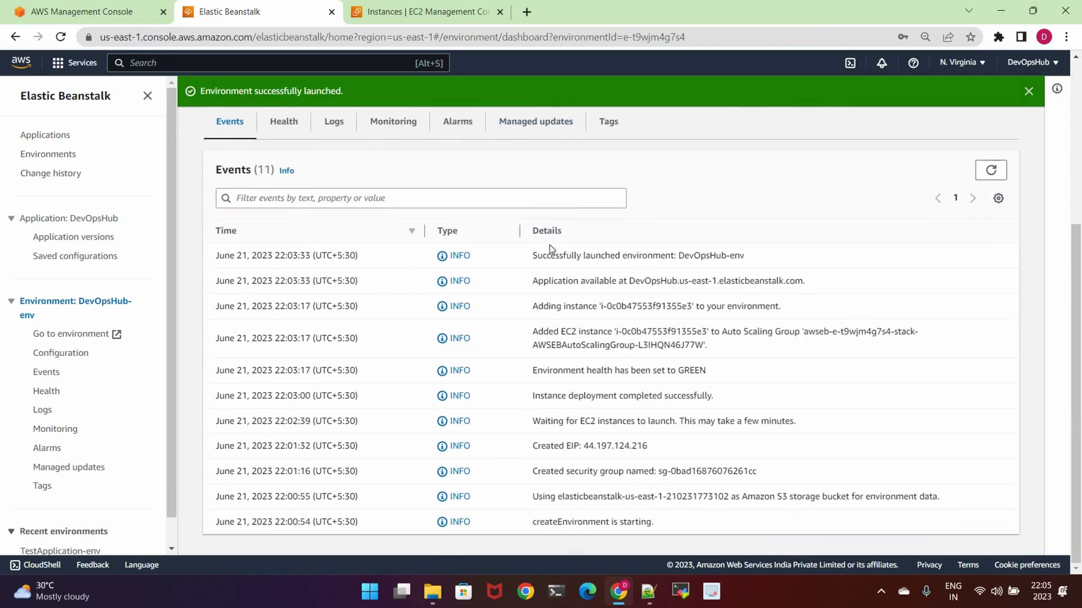
pyautogui.scroll(5, 549, 245)
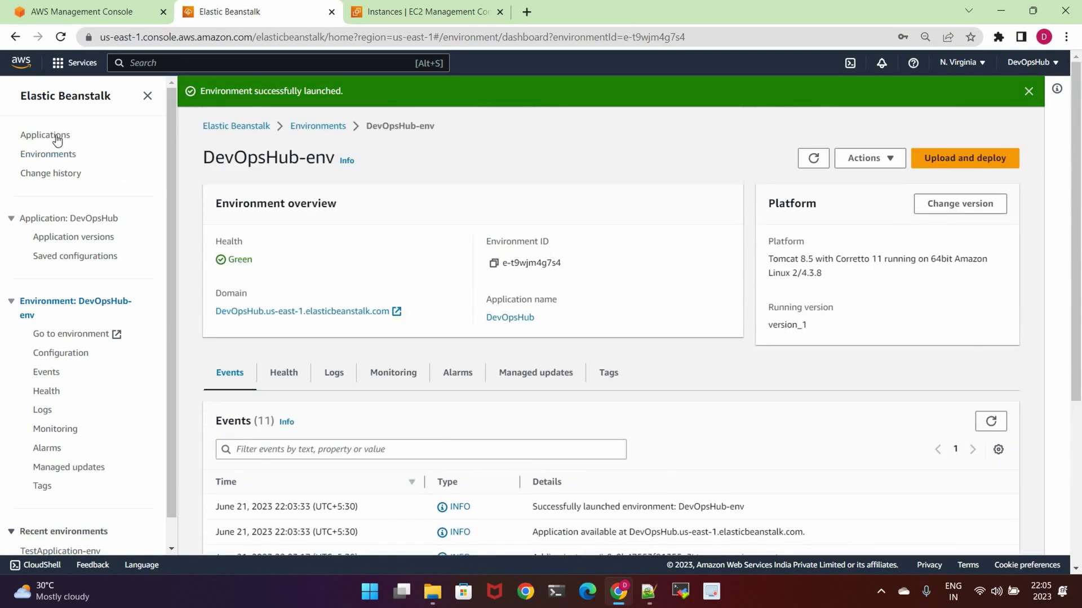
# - Open the list of environments, check DevOpsHub-env there, and reopen its overview and events
pyautogui.click(316, 127)
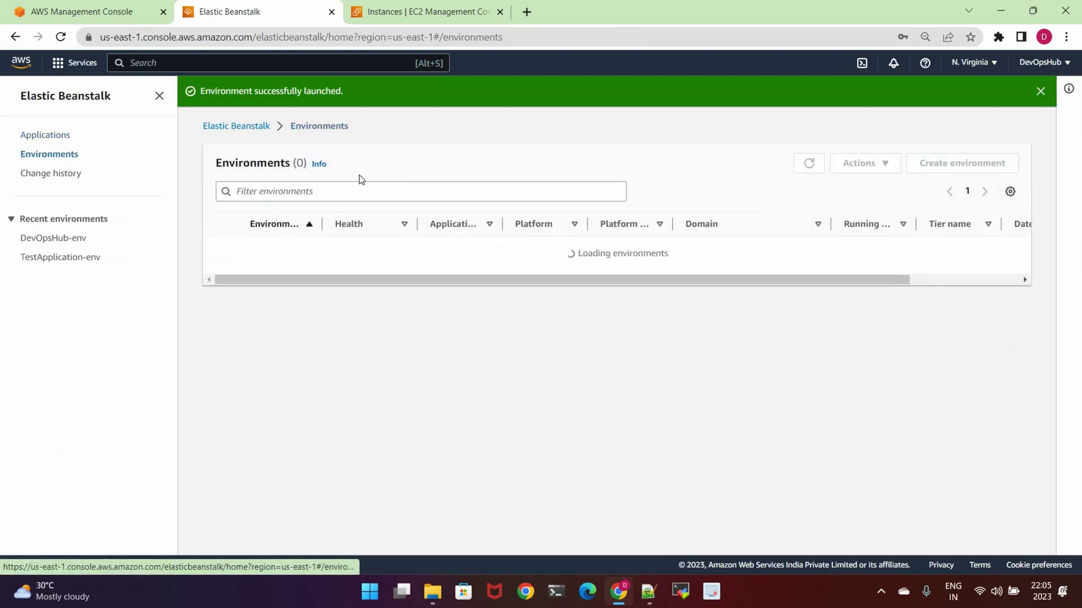
pyautogui.click(279, 250)
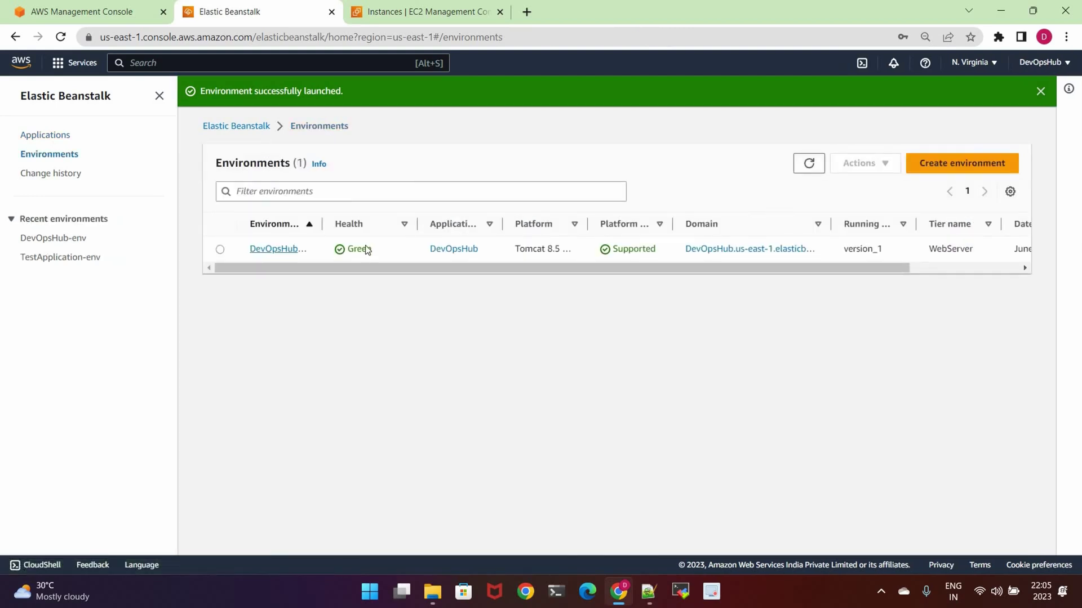
pyautogui.scroll(-1, 356, 272)
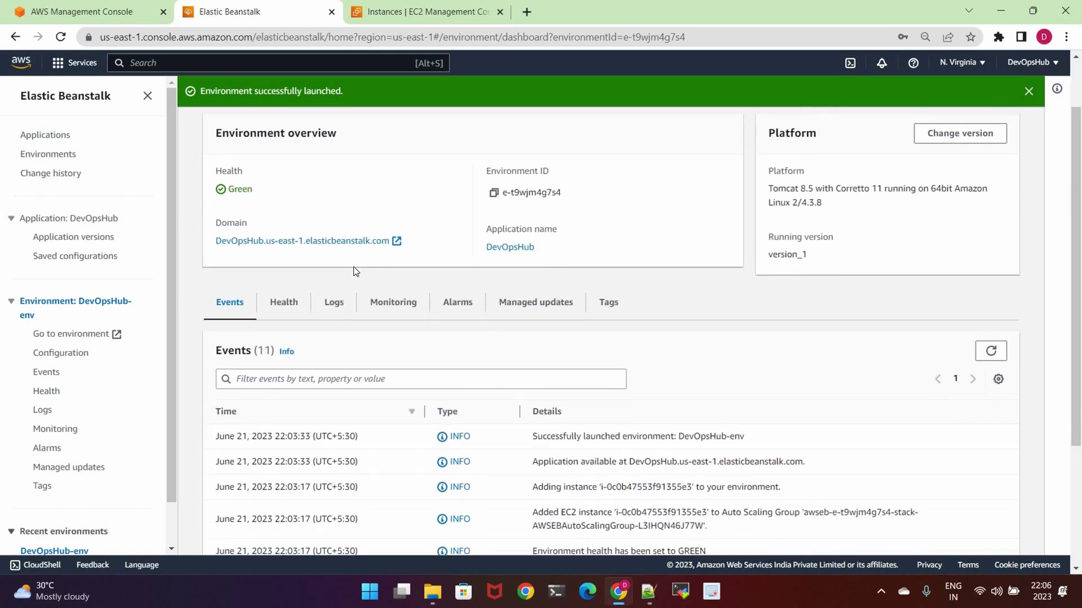
pyautogui.scroll(-3, 353, 272)
pyautogui.scroll(3, 325, 293)
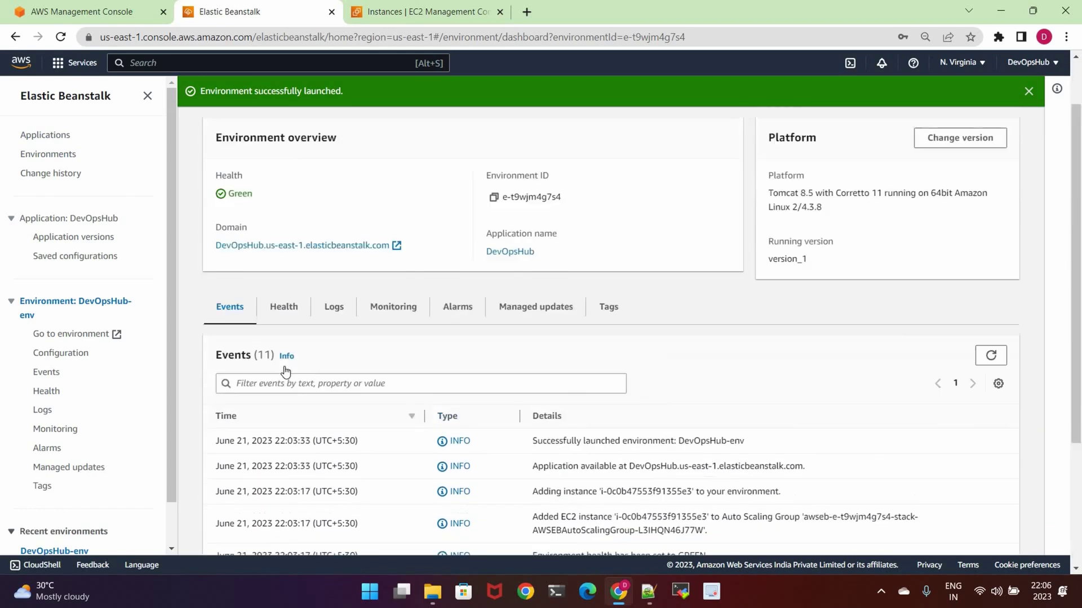
# - Check the alarms of DevOpsHub-env and open its domain link to view the deployed sample application
pyautogui.click(458, 302)
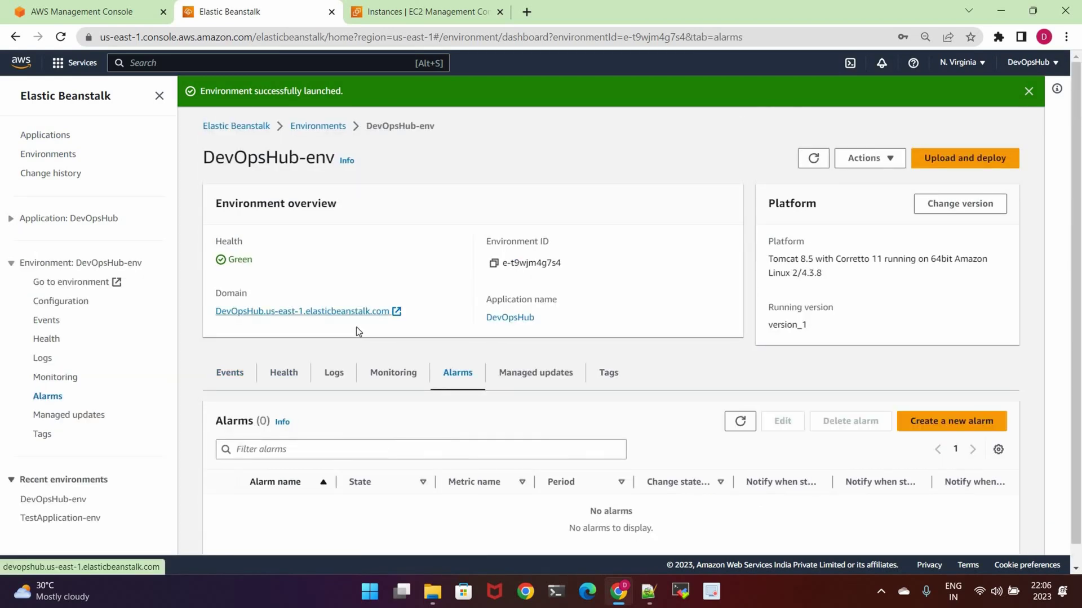
pyautogui.click(356, 315)
pyautogui.hotkey('ctrl', 'shift', 'Tab')
pyautogui.hotkey('ctrl', 'Tab')
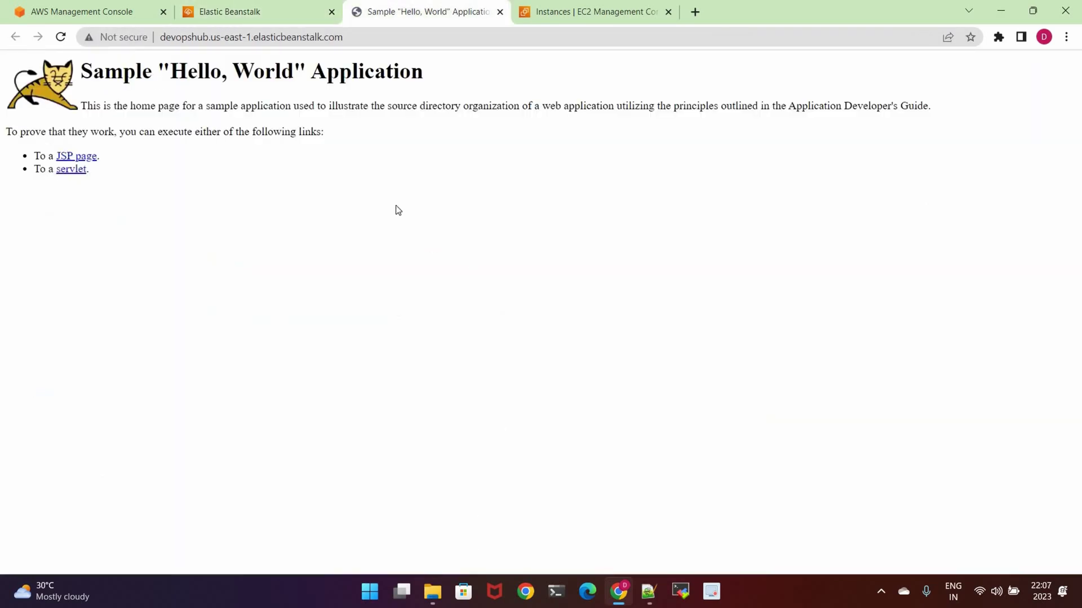
# - Refresh the EC2 instance list, select the DevOpsHub-env instance, and review its security settings and details
pyautogui.hotkey('ctrl', 'Tab')
pyautogui.click(655, 90)
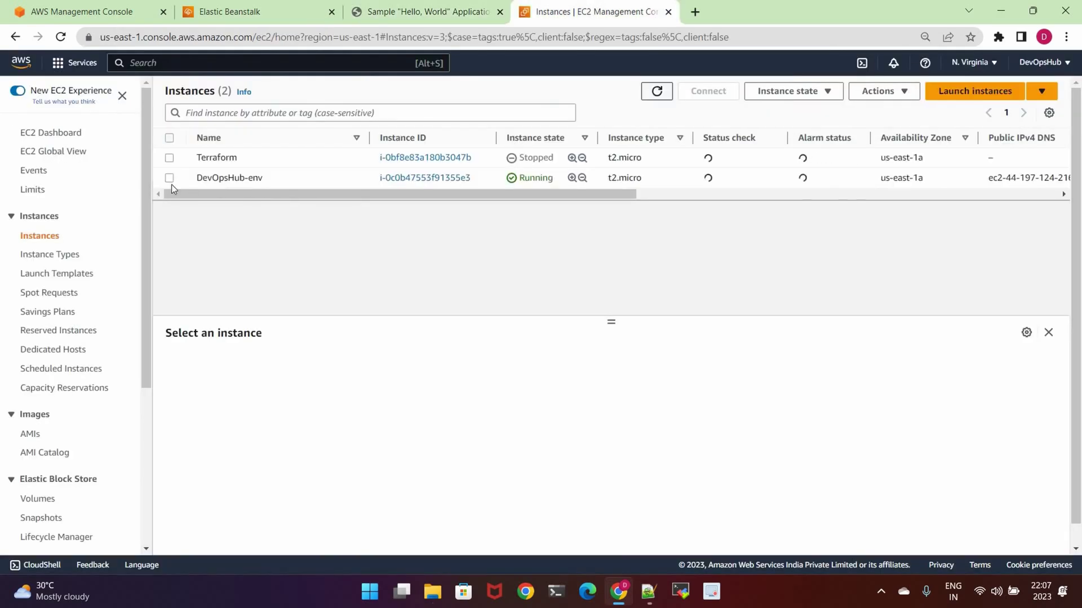
pyautogui.click(169, 178)
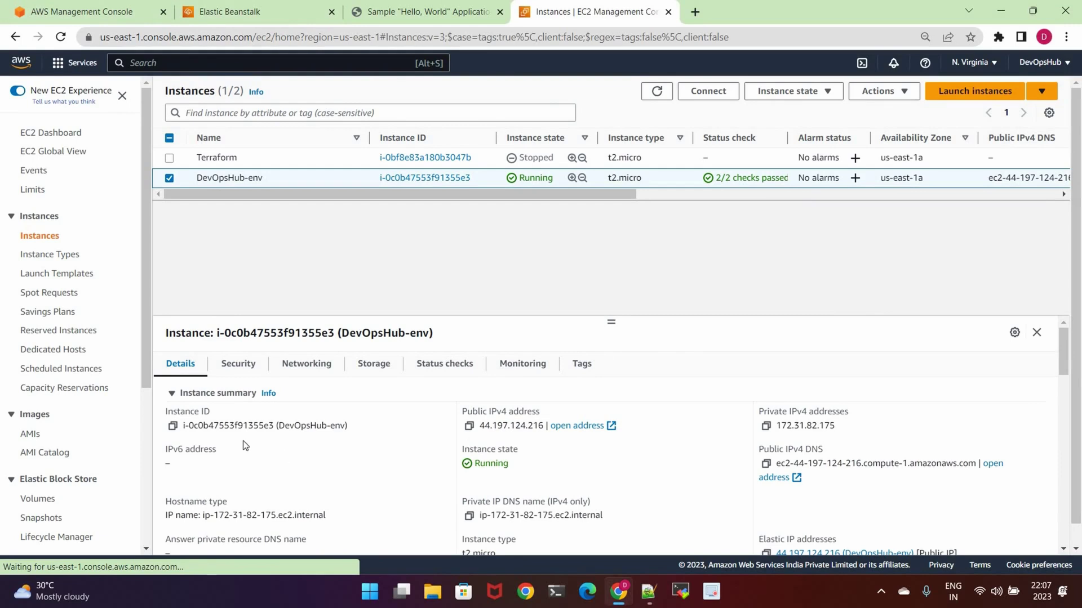
pyautogui.click(229, 371)
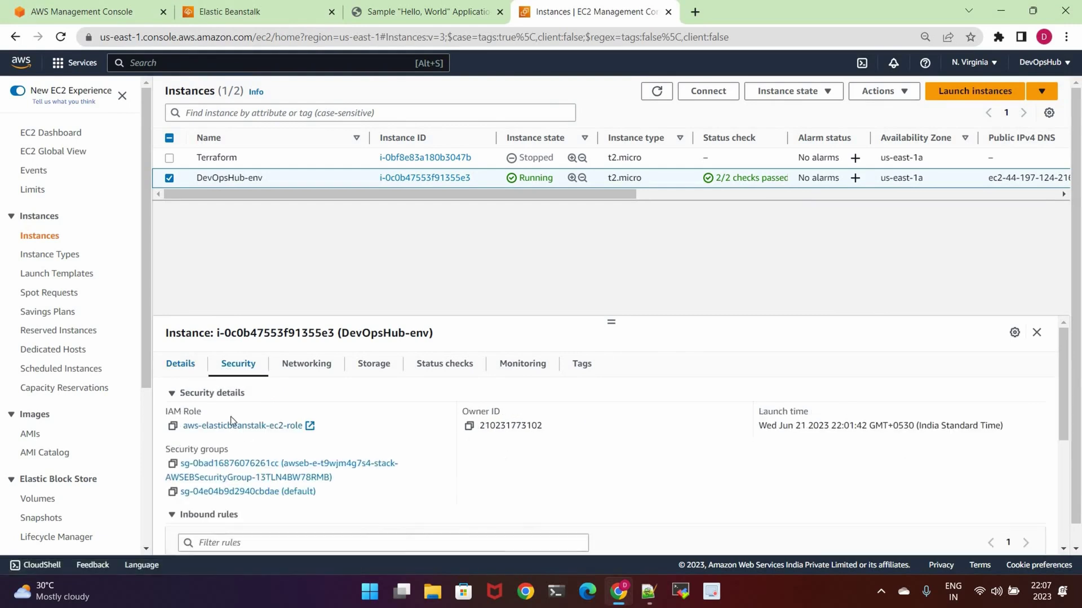
pyautogui.click(181, 365)
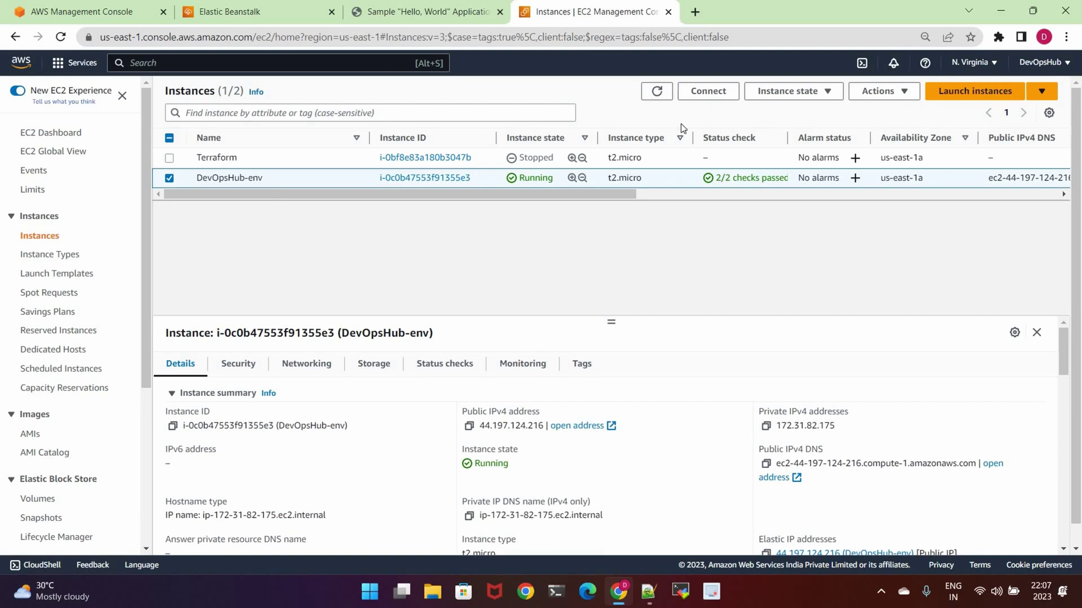
pyautogui.click(656, 91)
# - Return to the DevOpsHub-env page in Elastic Beanstalk and review its overview and events
pyautogui.hotkey('ctrl', 'shift', 'Tab')
pyautogui.hotkey('ctrl', 'shift', 'Tab')
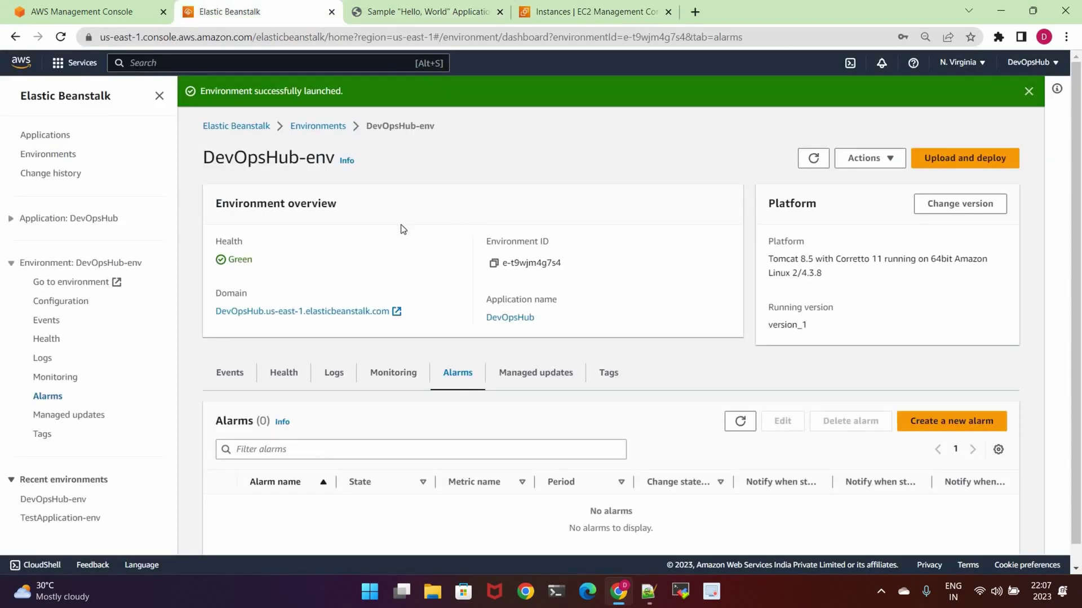
pyautogui.scroll(-1, 403, 228)
pyautogui.moveTo(822, 202); pyautogui.dragTo(738, 157)
pyautogui.click(736, 153)
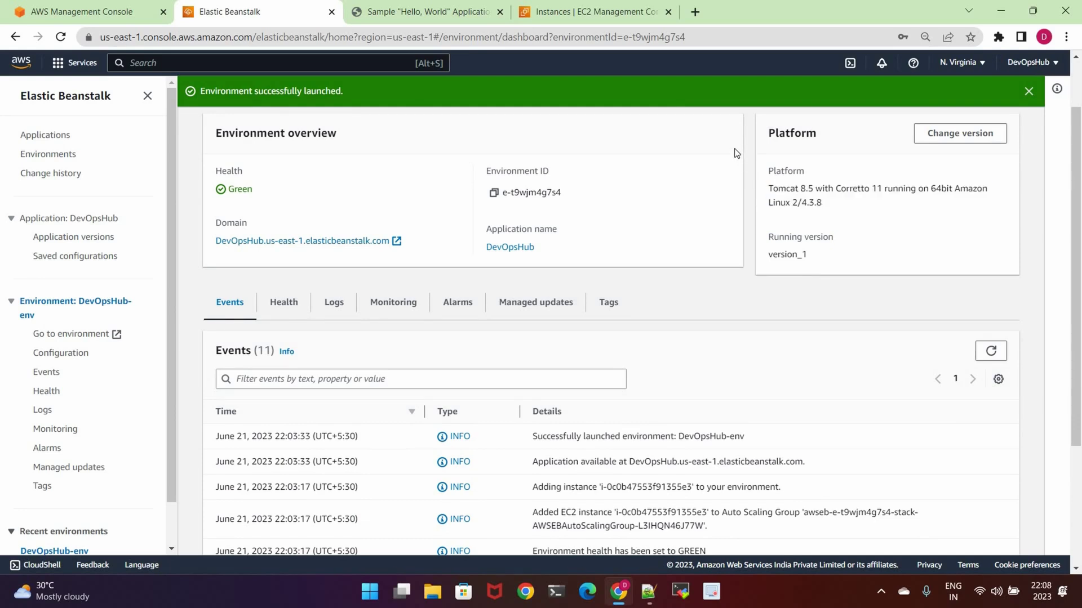
pyautogui.scroll(1, 736, 153)
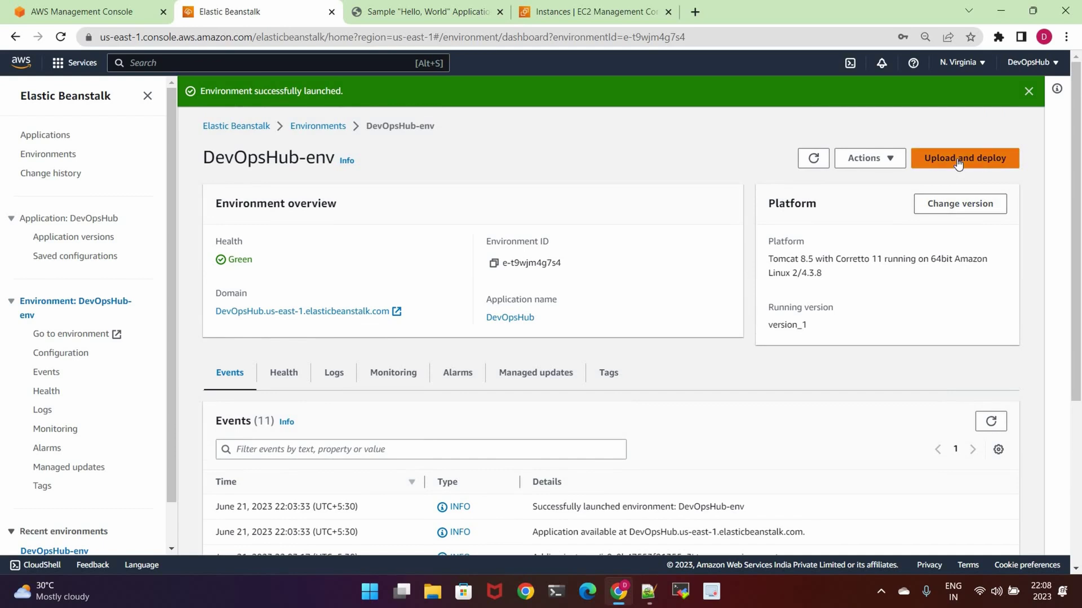
# - Go back to the deployed sample application's page, reload it and examine its content
pyautogui.click(395, 12)
pyautogui.click(60, 37)
pyautogui.hotkey('ctrl', 'a')
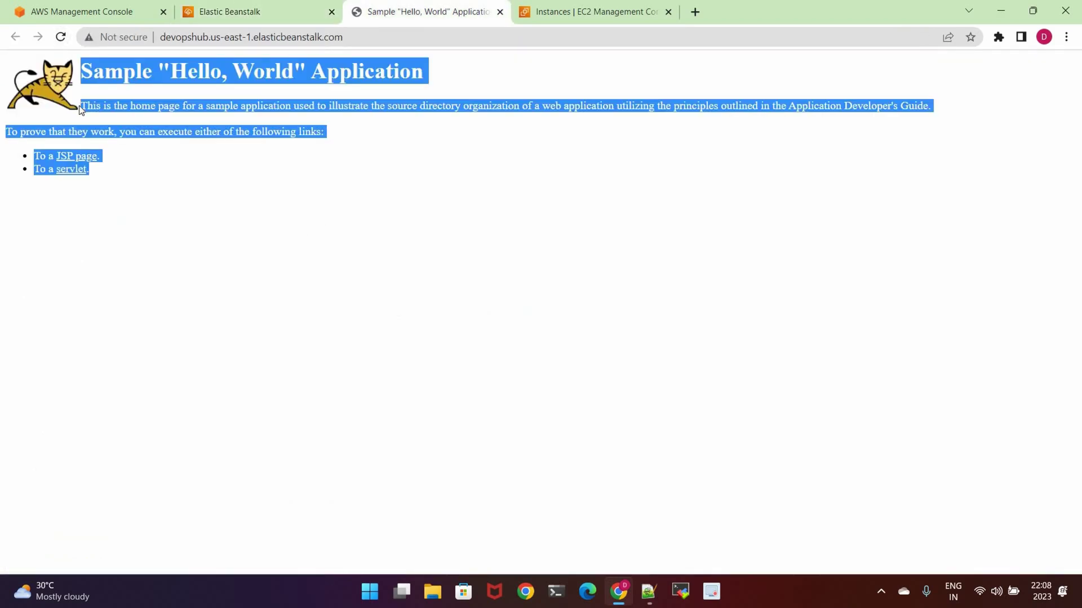
pyautogui.click(61, 37)
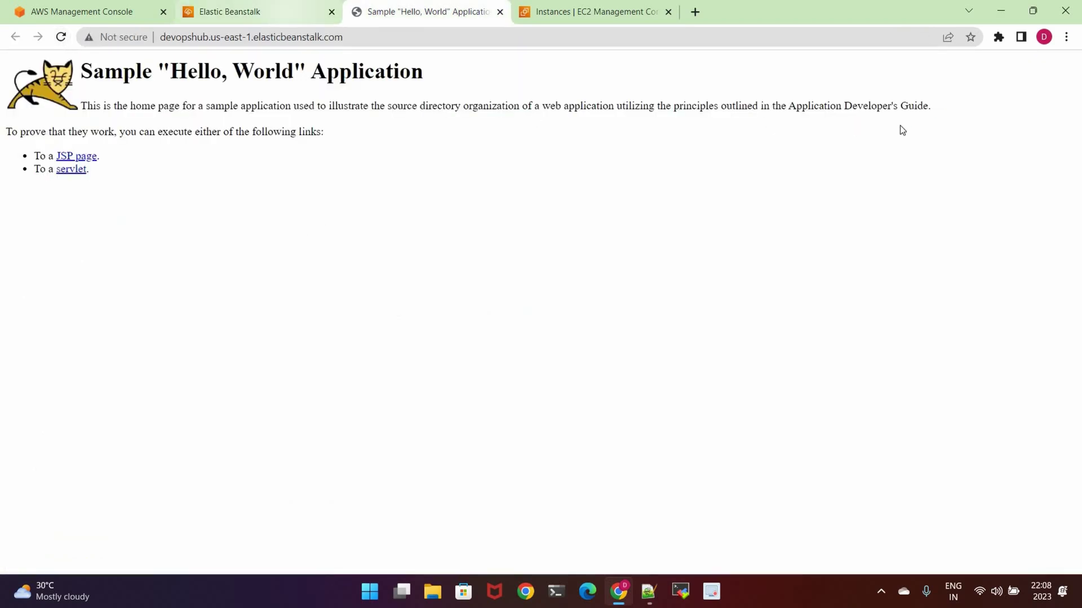
# - Start an upload and deployment for DevOpsHub-env in Elastic Beanstalk and choose Lab6A.war as the application file
pyautogui.click(288, 10)
pyautogui.click(958, 158)
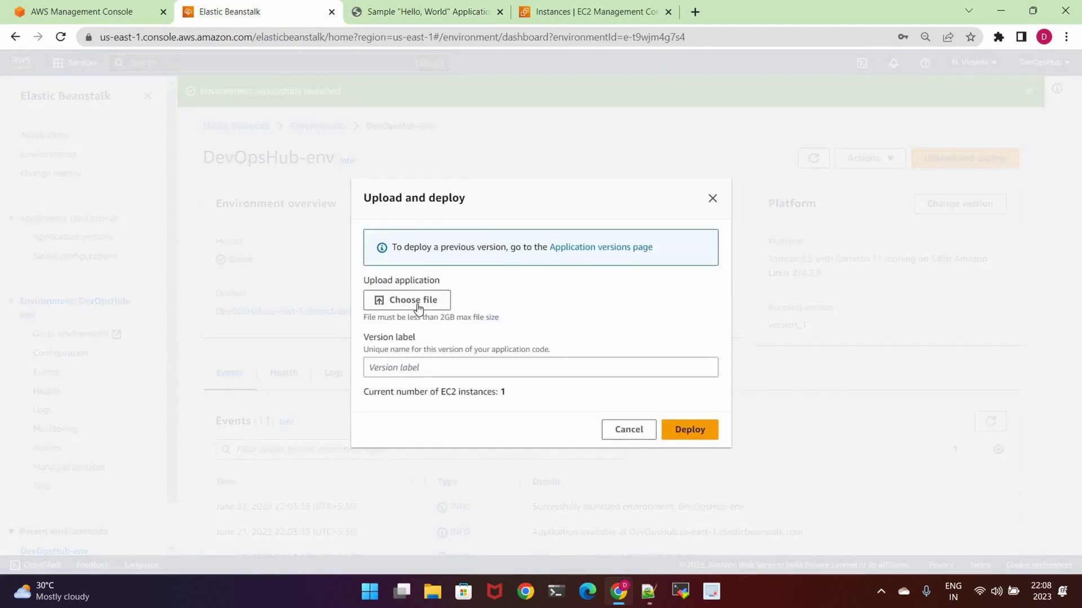
pyautogui.click(442, 298)
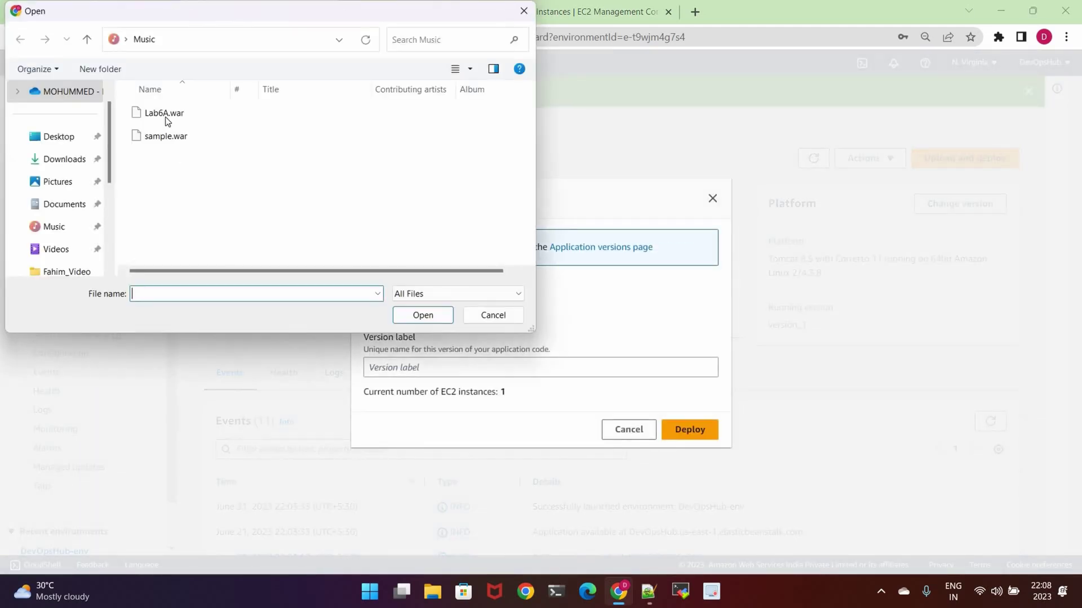
pyautogui.click(160, 114)
pyautogui.click(423, 314)
# - Label the uploaded application version_2 and deploy it to the environment
pyautogui.click(405, 371)
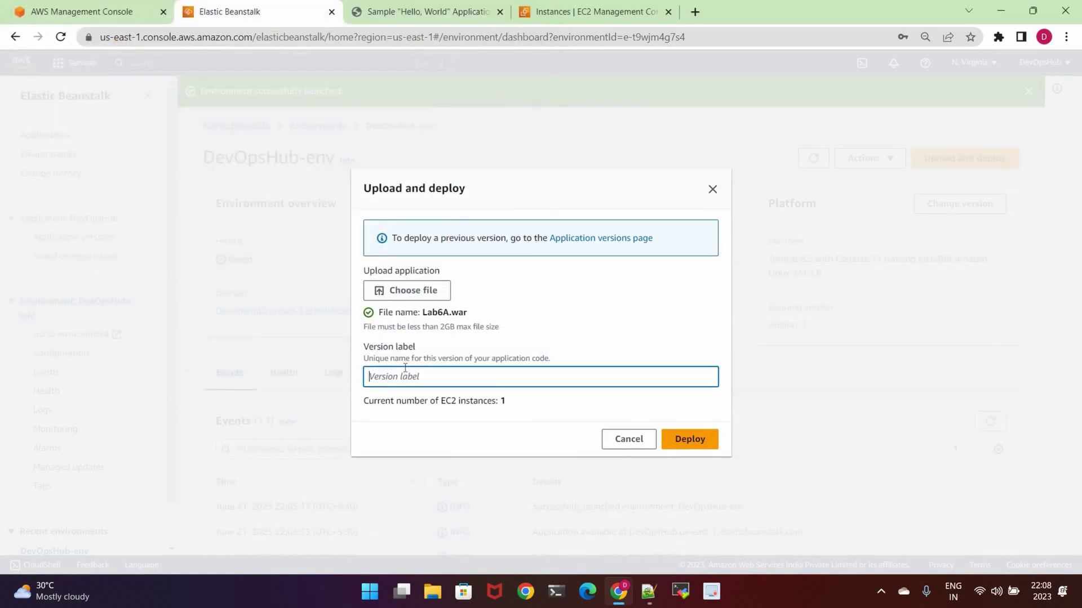
pyautogui.write('version_1-1')
pyautogui.write('2')
pyautogui.click(688, 445)
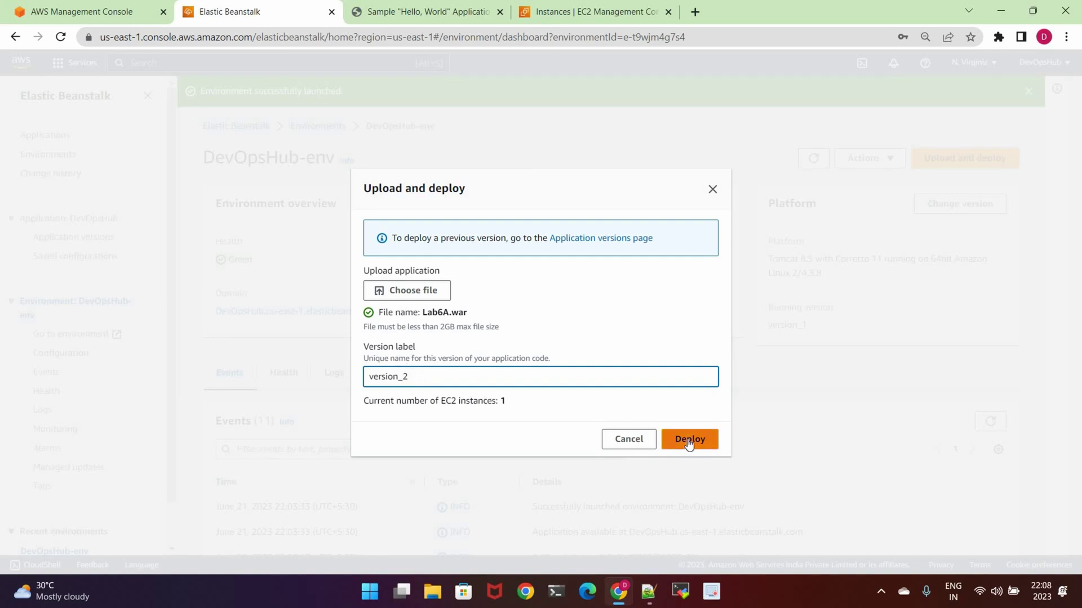
pyautogui.click(669, 439)
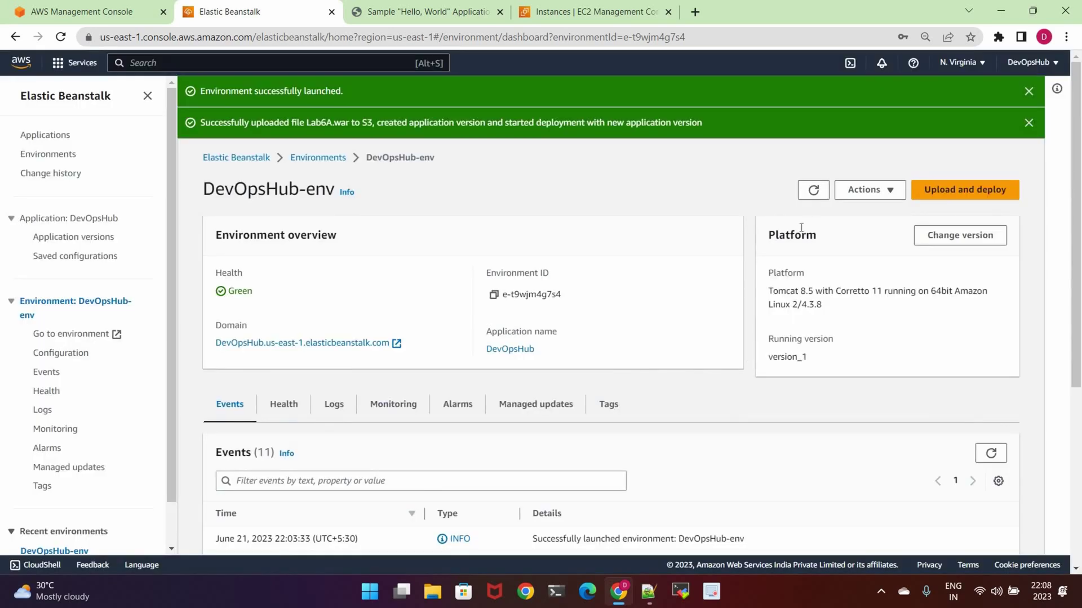
# - Refresh the DevOpsHub-env page to check the update progress and dismiss the launch notification
pyautogui.click(813, 190)
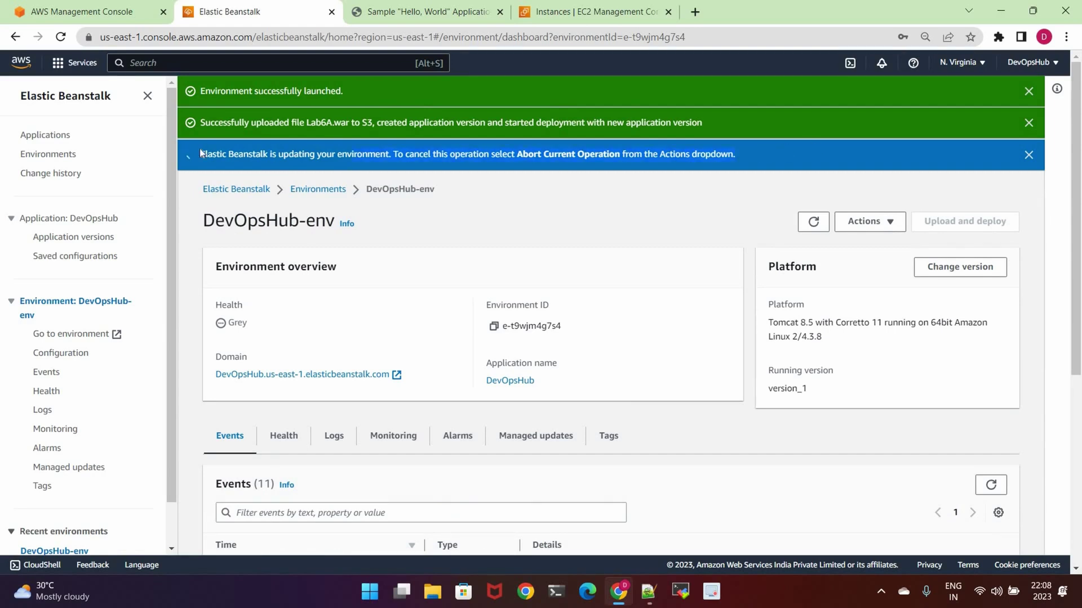
pyautogui.click(1028, 92)
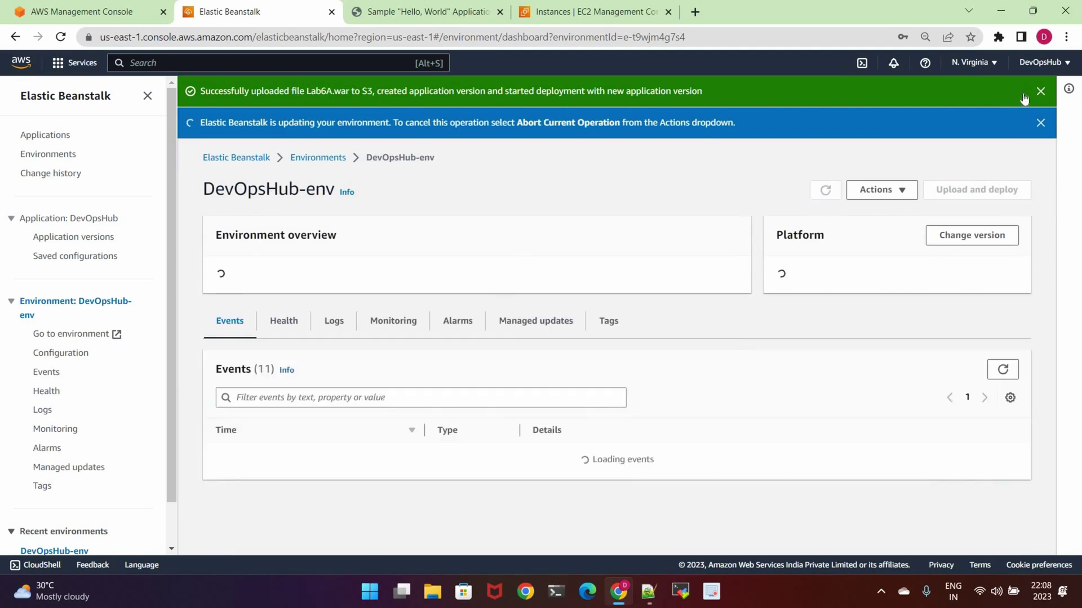
pyautogui.click(813, 159)
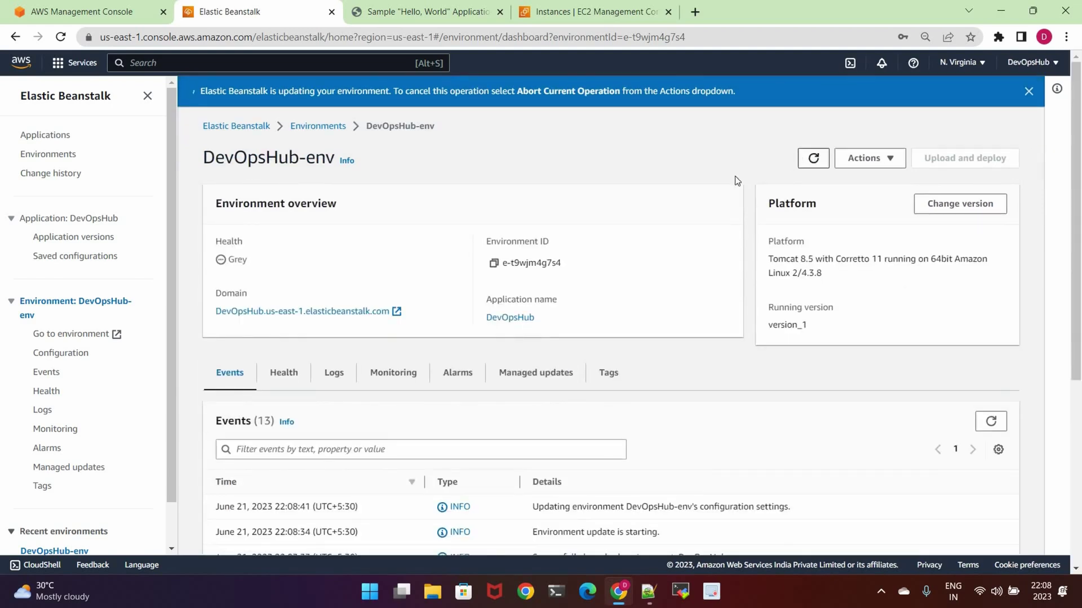
# - Reload the deployed application's page, and return to DevOpsHub-env to refresh its update status
pyautogui.click(425, 11)
pyautogui.click(62, 37)
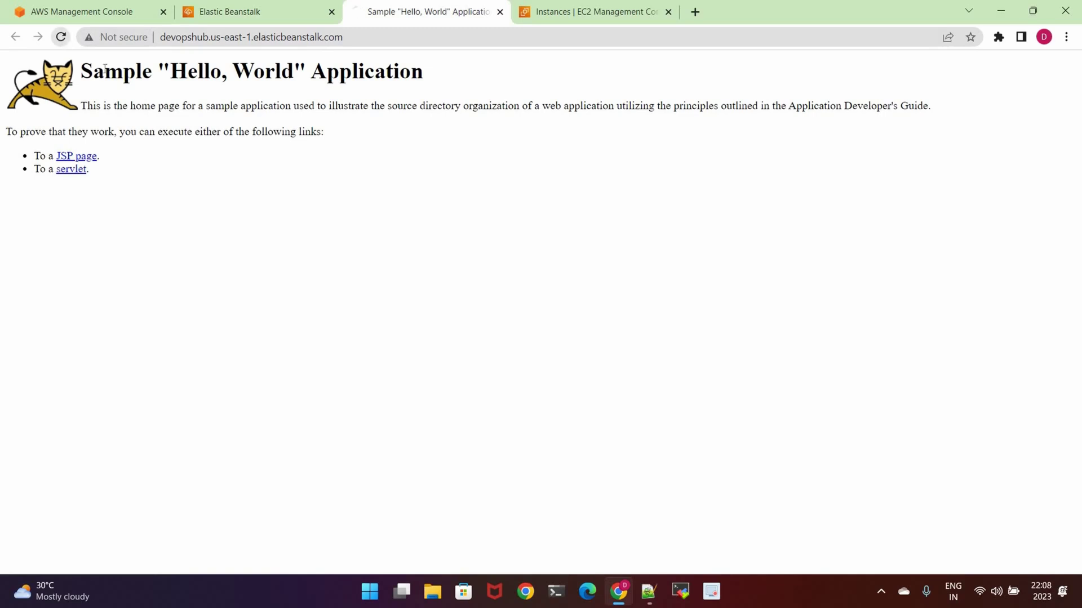
pyautogui.hotkey('ctrl', 'shift', 'Tab')
pyautogui.click(813, 159)
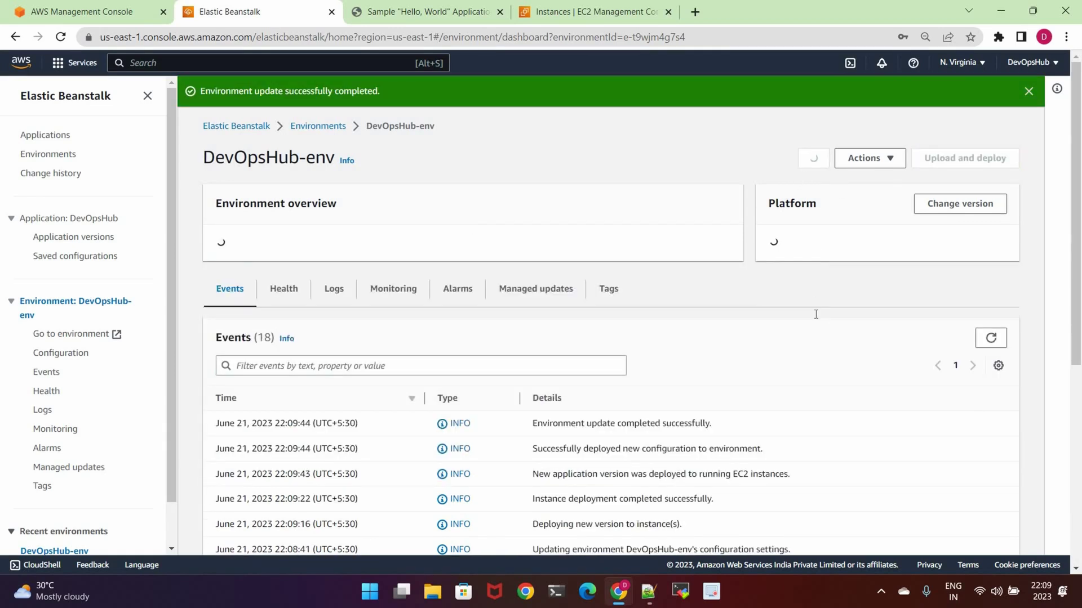
# - Check the running version of DevOpsHub-env and reload the application page at the environment's domain
pyautogui.doubleClick(767, 326)
pyautogui.click(310, 311)
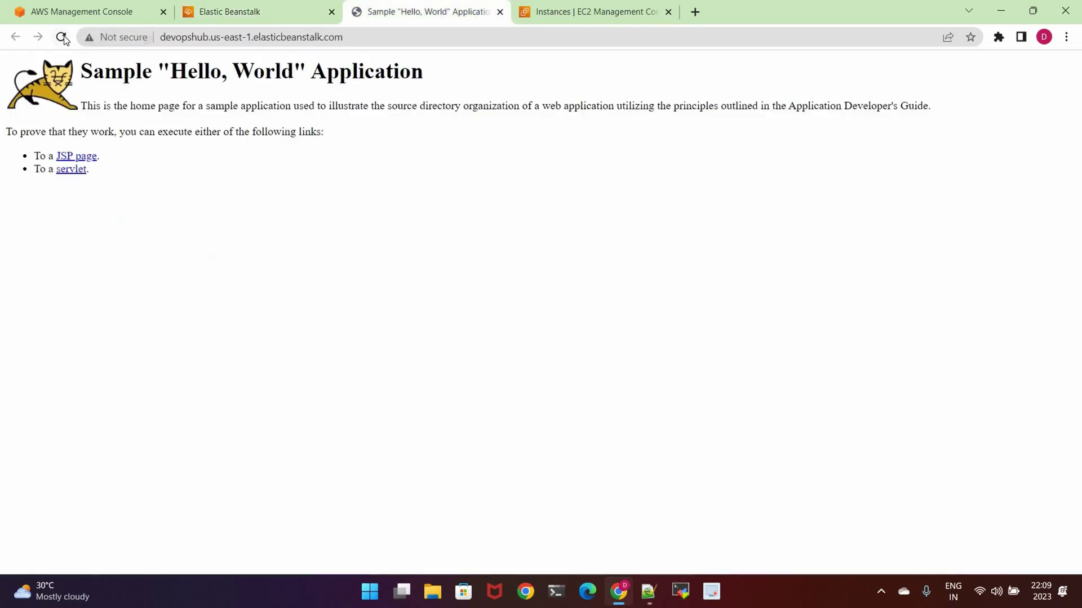
pyautogui.click(62, 37)
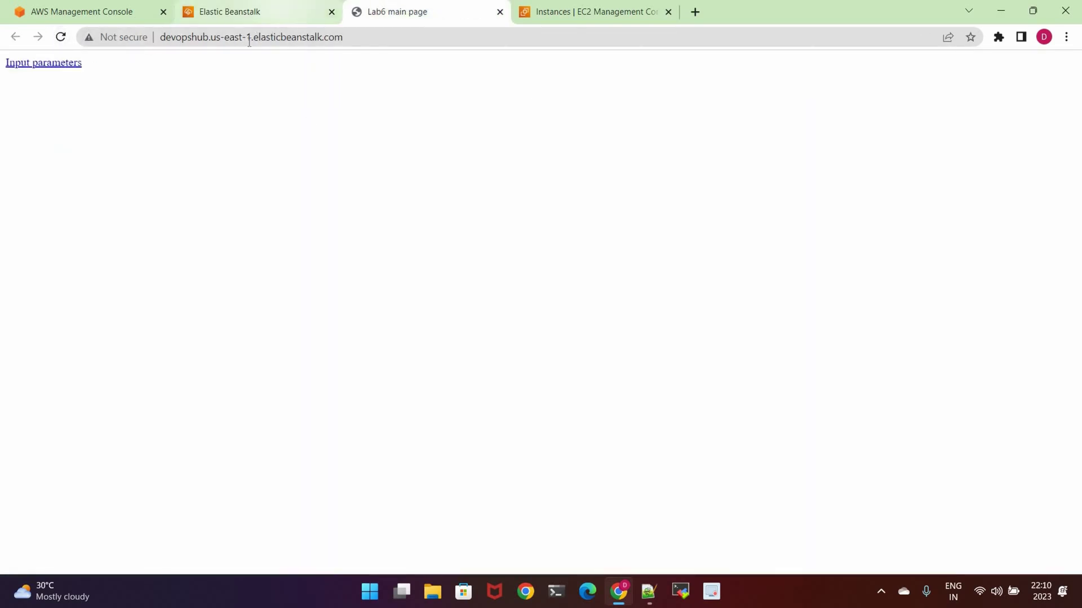
pyautogui.click(210, 40)
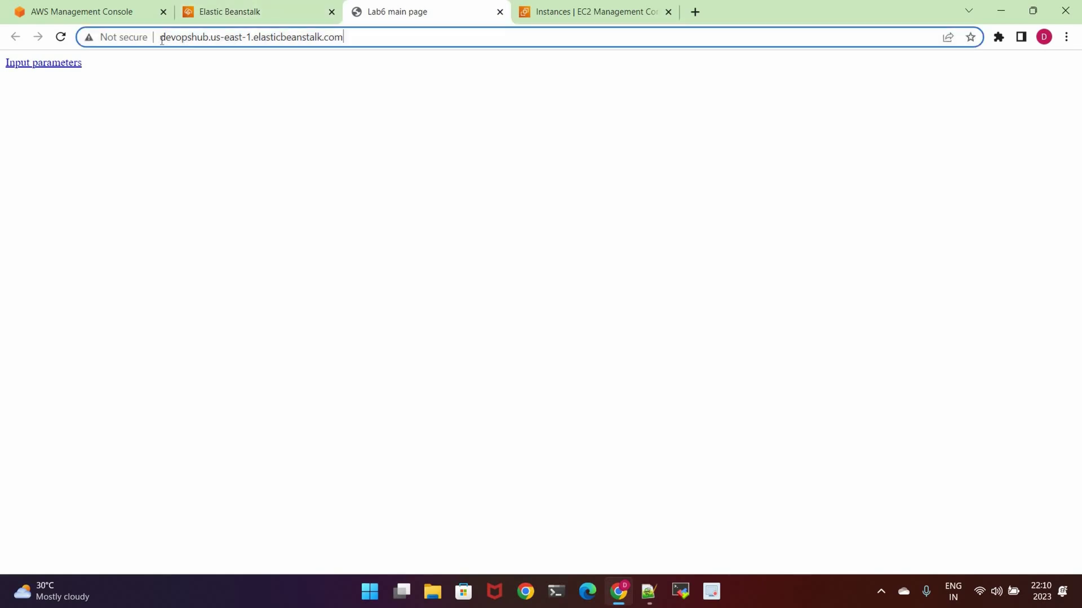
pyautogui.click(382, 21)
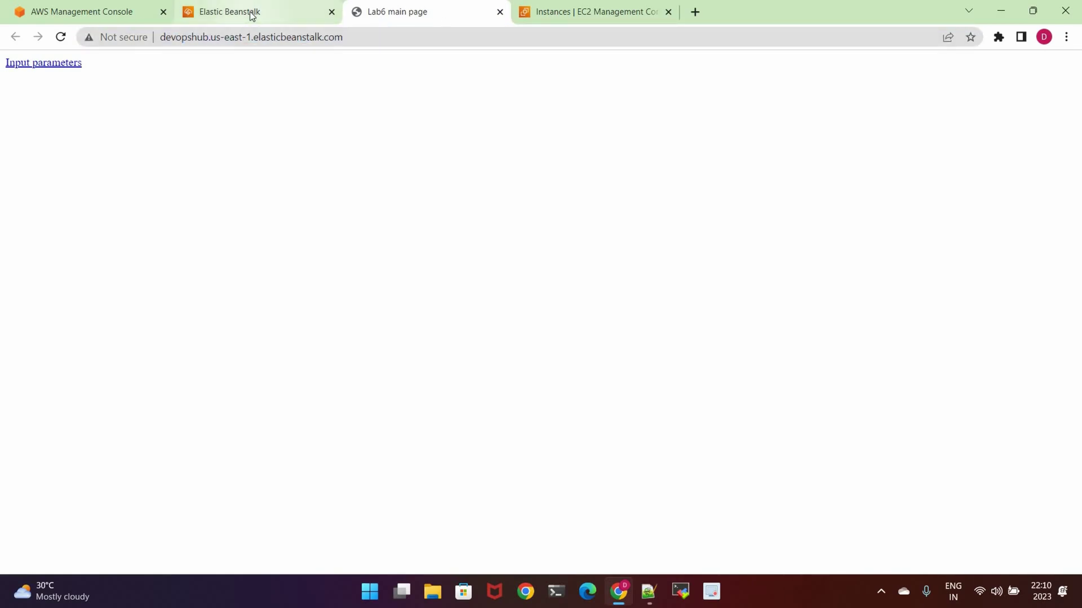
# - Open the Input parameters form of the deployed Lab6 application
pyautogui.hotkey('ctrl', 'shift', 'Tab')
pyautogui.hotkey('ctrl', 'Tab')
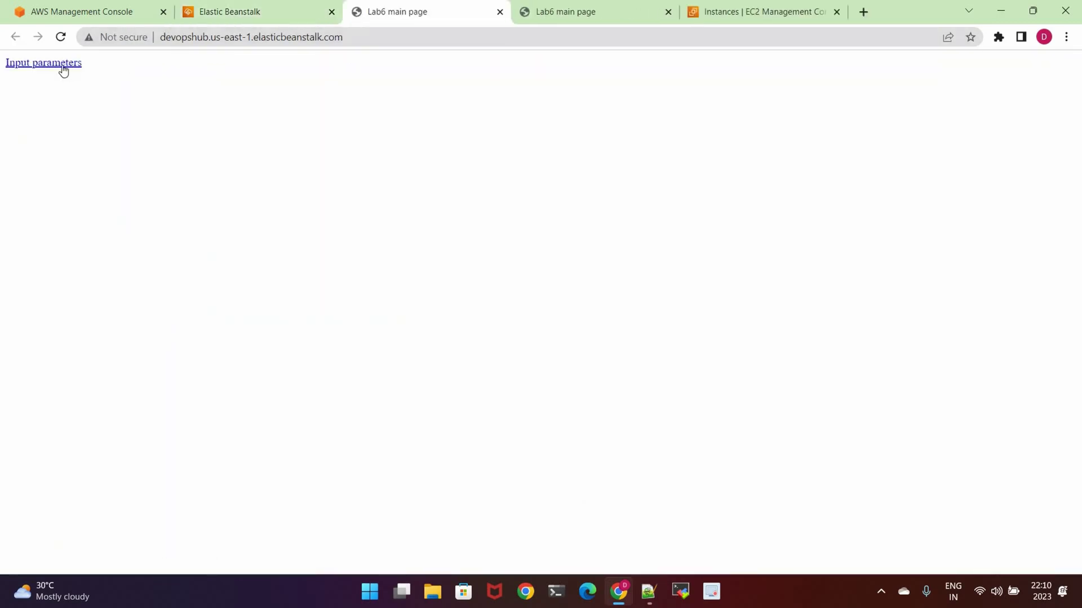
pyautogui.click(63, 66)
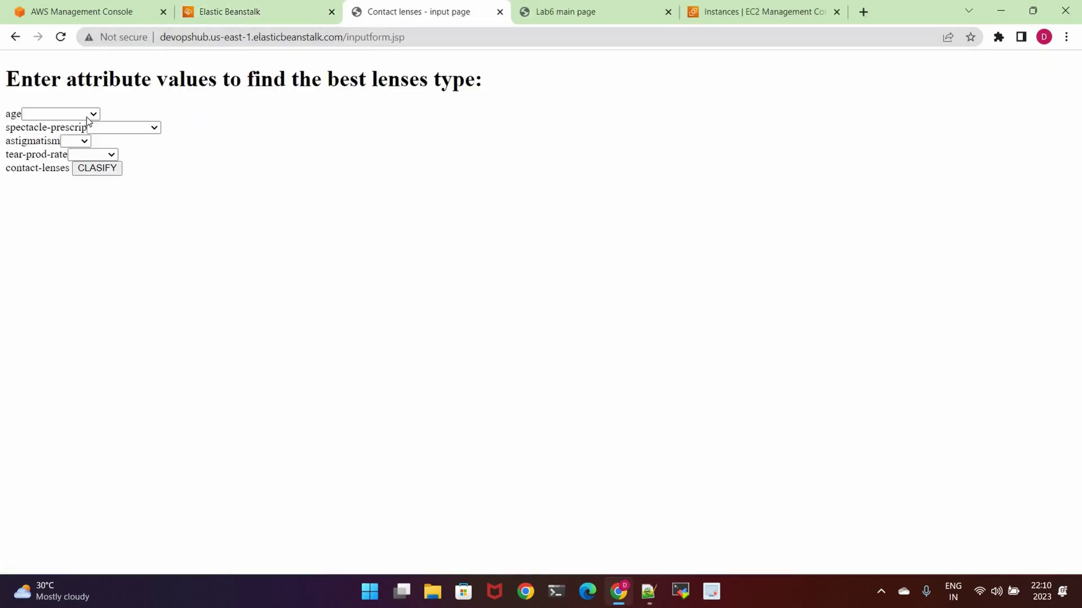
# - Set age to young and spectacle-prescrip to myope in the contact lenses form
pyautogui.click(48, 114)
pyautogui.click(45, 138)
pyautogui.click(113, 128)
pyautogui.click(101, 150)
pyautogui.click(75, 140)
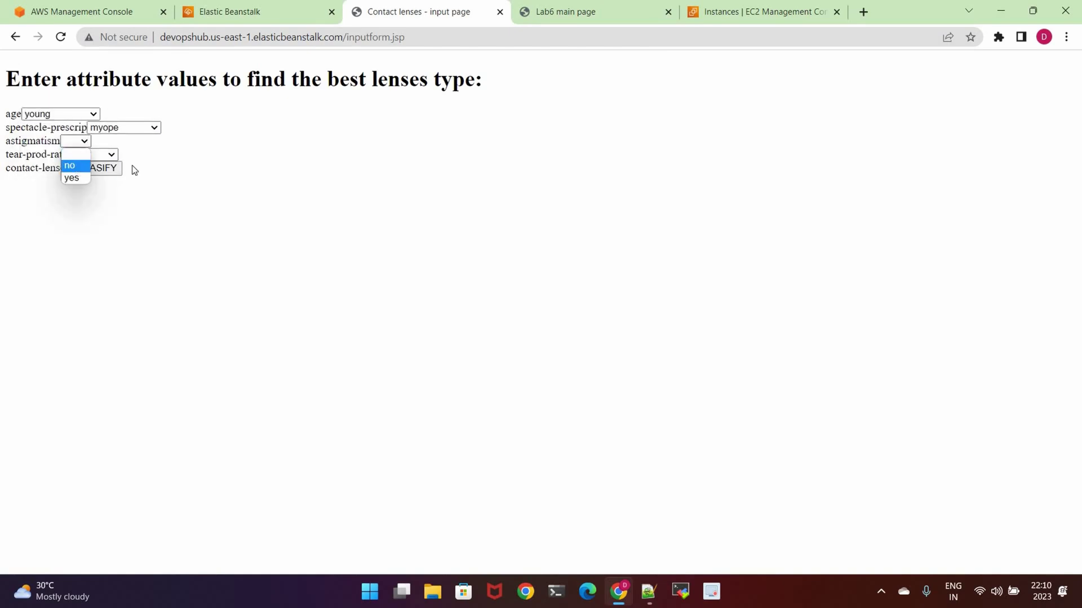
pyautogui.click(109, 156)
pyautogui.click(108, 155)
pyautogui.click(210, 169)
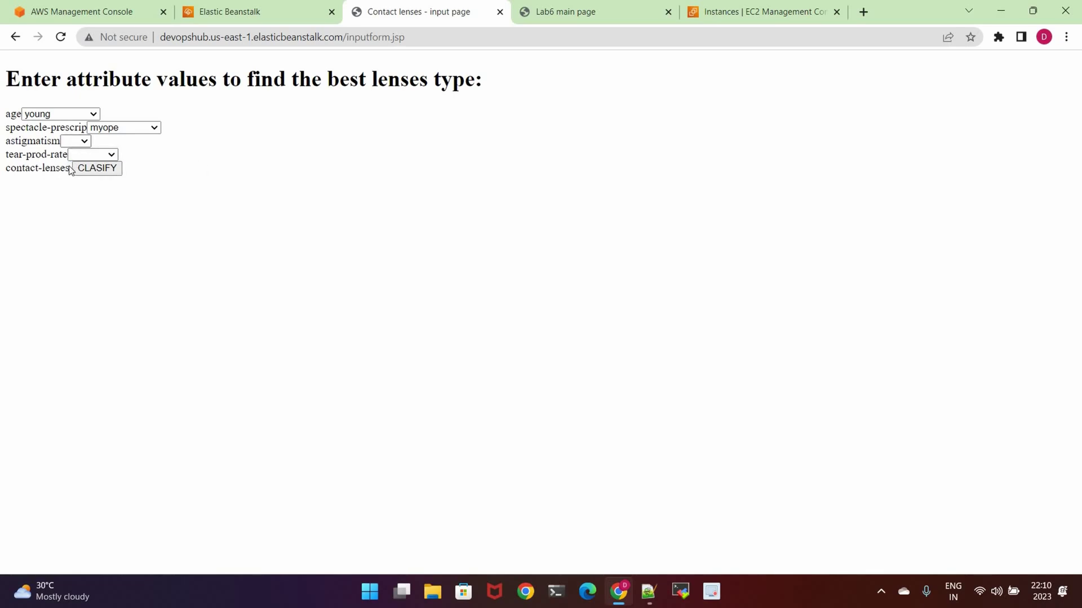
# - Set astigmatism to yes and tear-prod-rate to normal, and submit the contact lenses form for classification
pyautogui.click(73, 142)
pyautogui.click(79, 178)
pyautogui.click(93, 154)
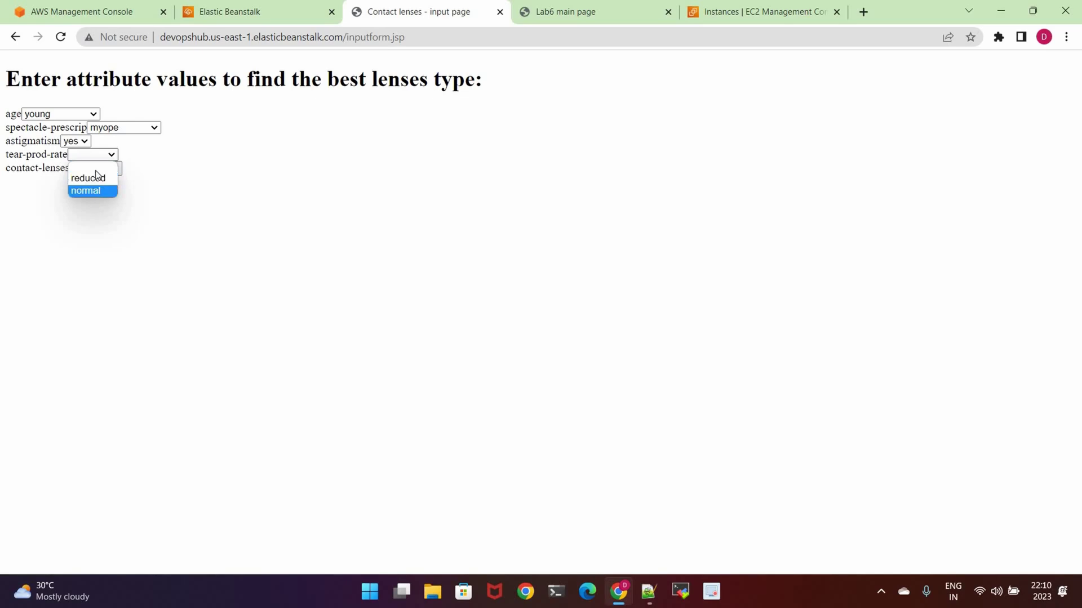
pyautogui.click(84, 191)
pyautogui.click(95, 168)
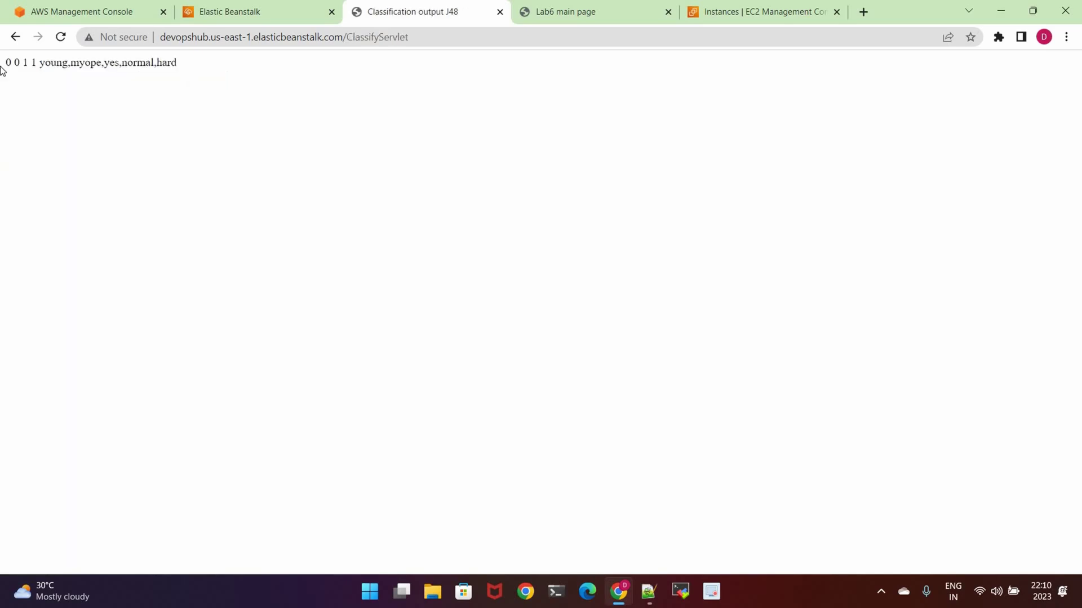
pyautogui.hotkey('ctrl', 'a')
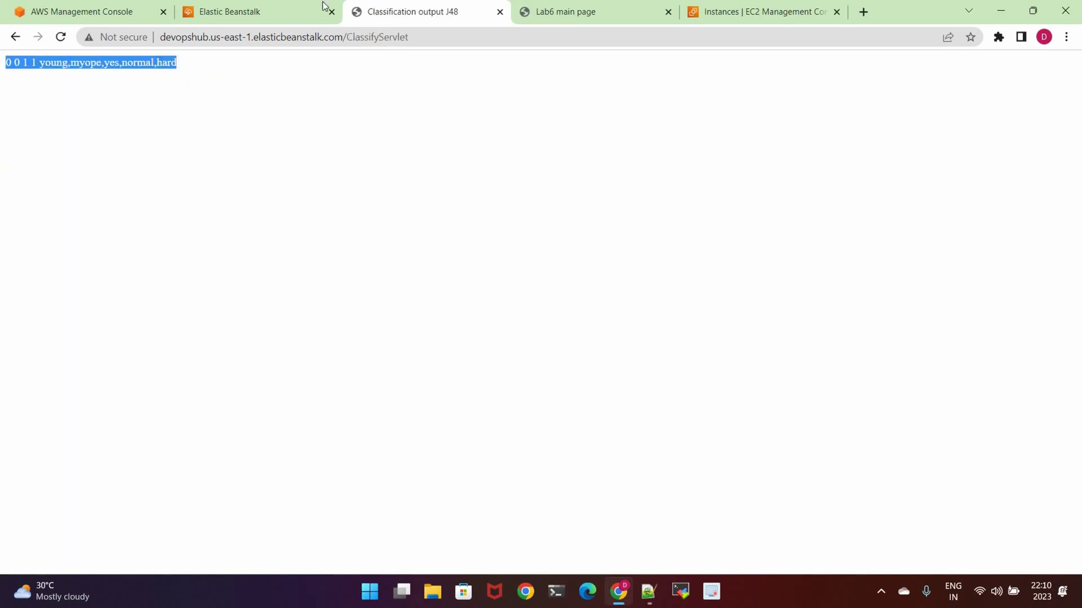
# - Check the EC2 instance list, and return to DevOpsHub-env to open its list of environment actions
pyautogui.click(749, 12)
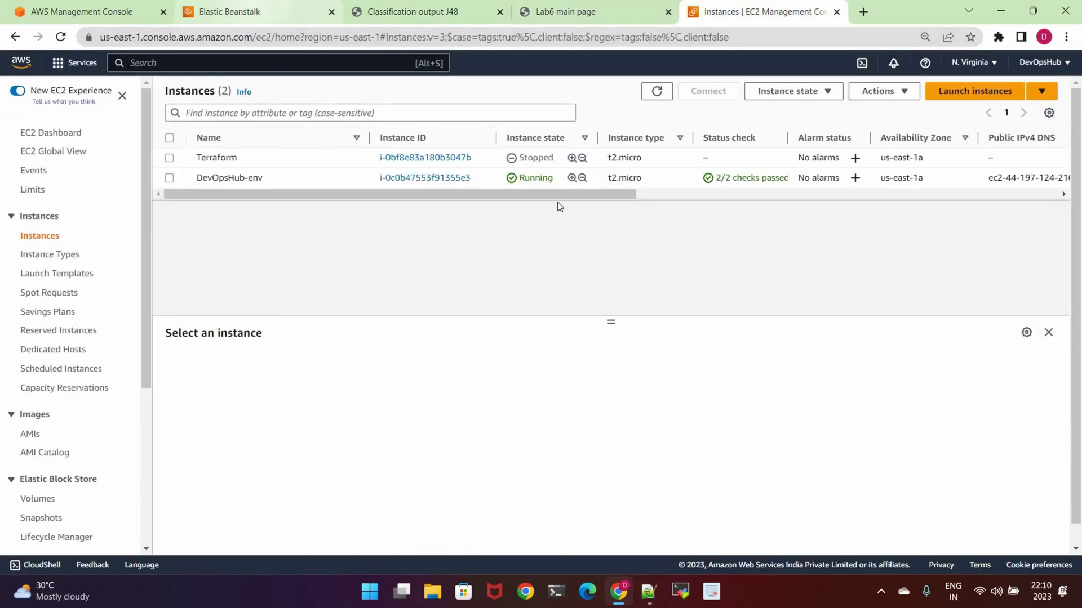
pyautogui.hotkey('ctrl', '2')
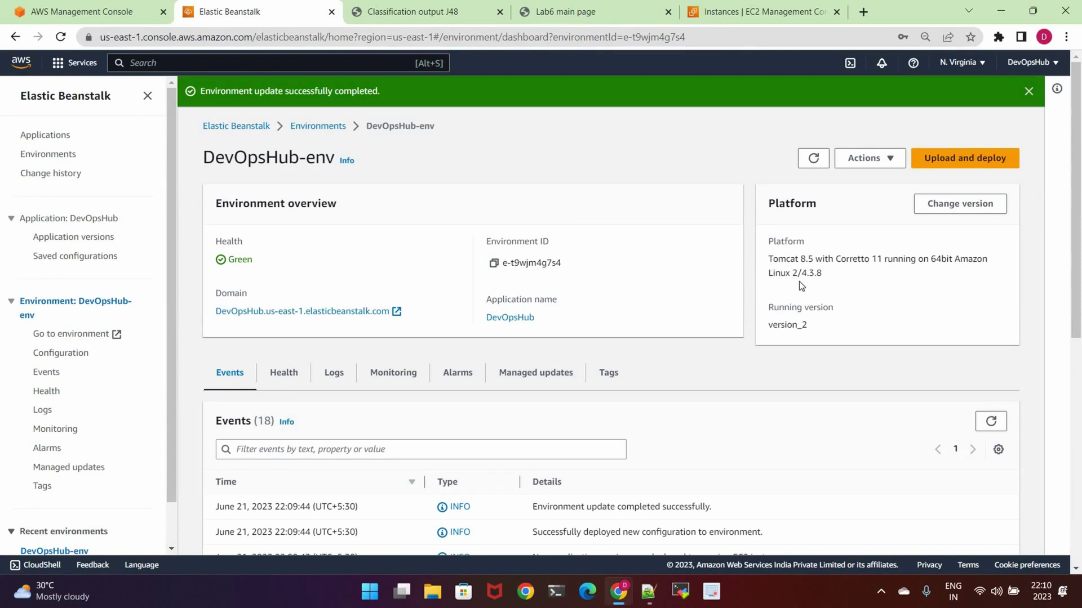
pyautogui.scroll(-1, 789, 284)
pyautogui.scroll(1, 788, 285)
pyautogui.click(877, 163)
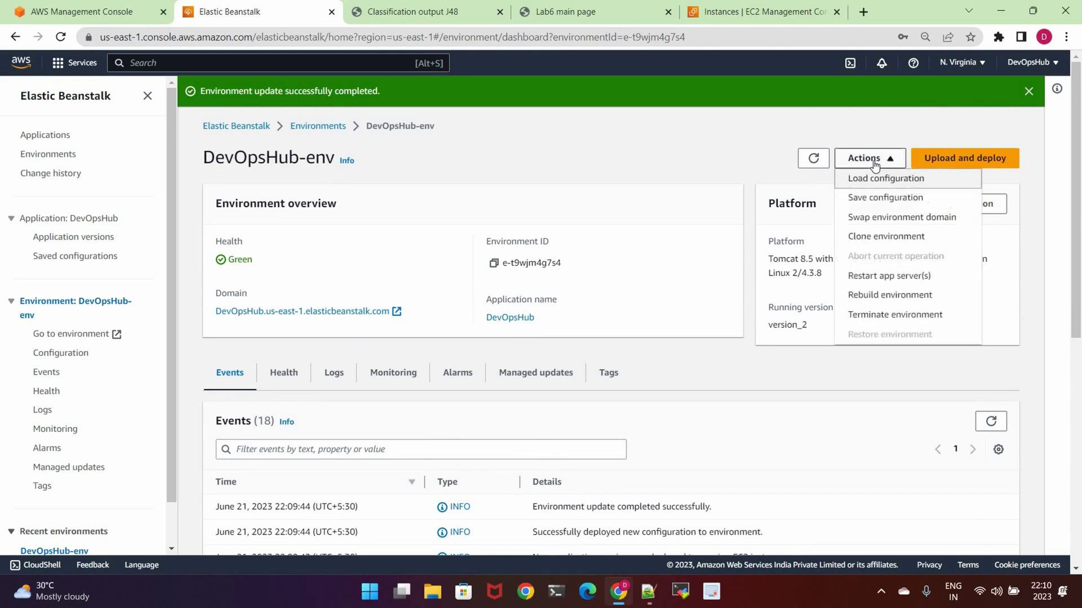